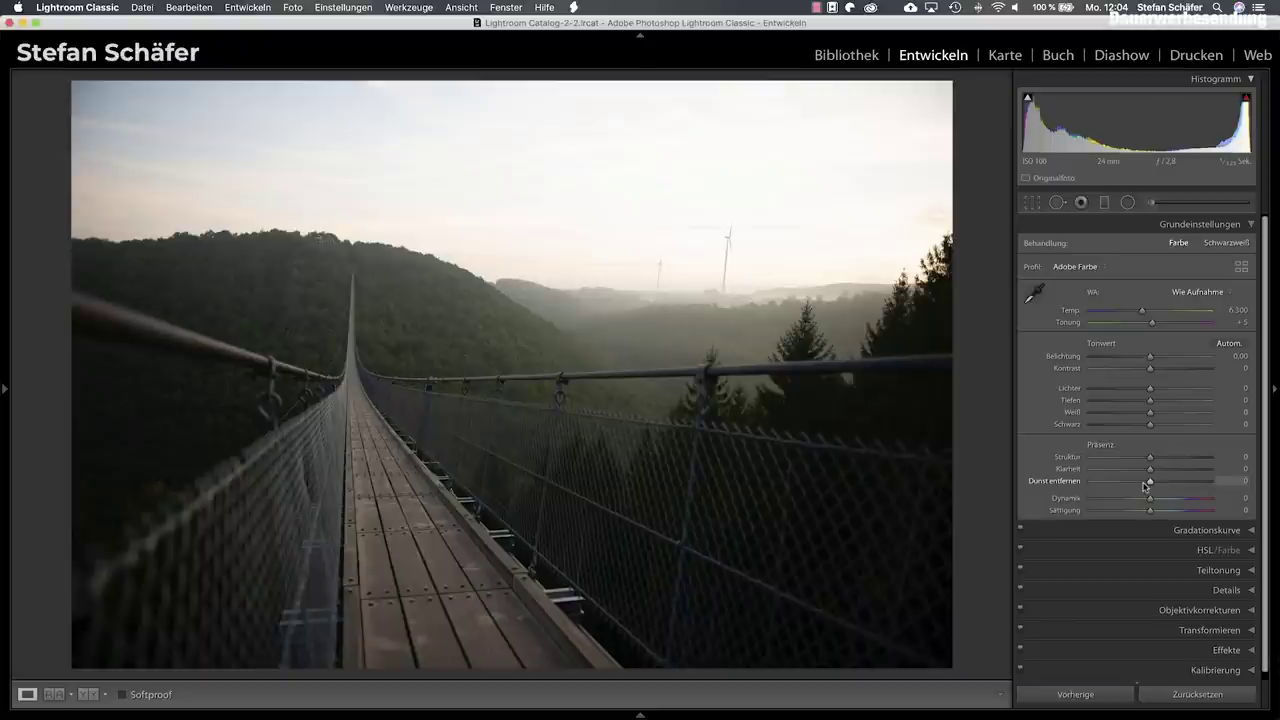
Try a strong Dehaze, return it to 0, and raise Shadows to +35.
left_click_drag(1151, 484, 1191, 484)
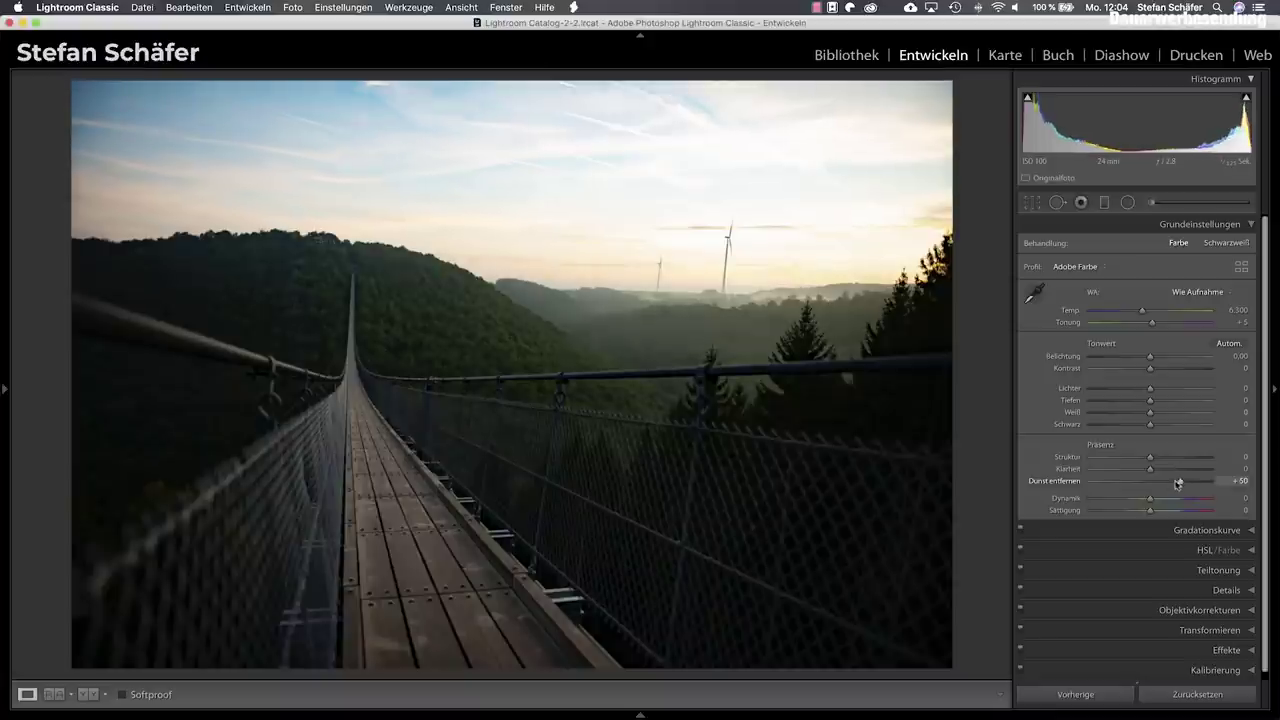
mouse_move(1190, 484)
left_mouse_down()
mouse_move(1201, 484)
mouse_move(1153, 484)
mouse_move(1195, 485)
left_mouse_up()
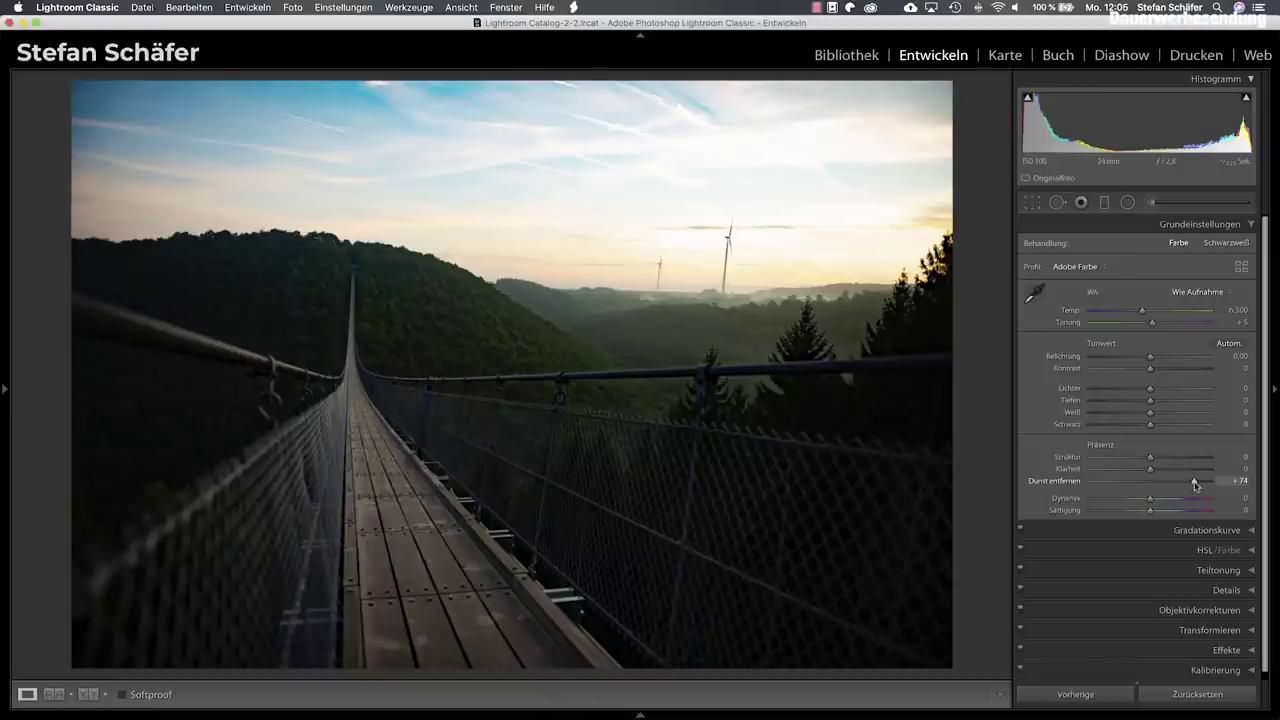
left_click_drag(1197, 484, 1202, 484)
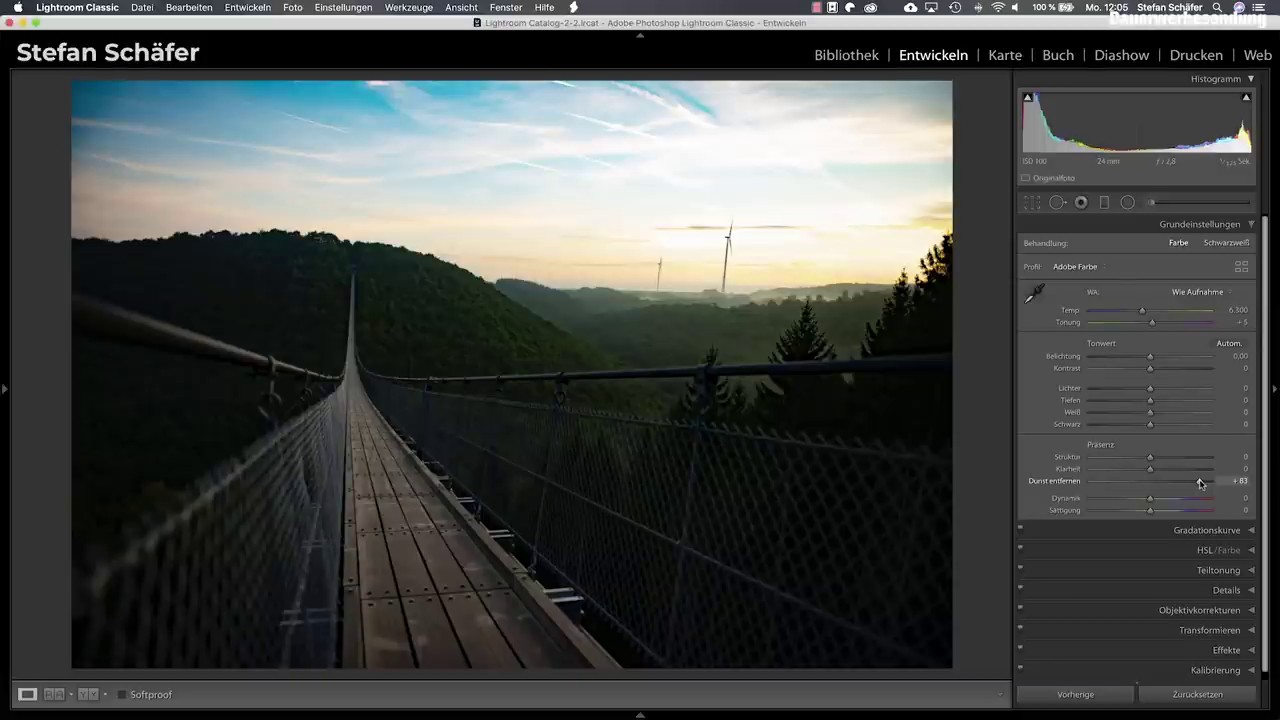
left_click_drag(1201, 484, 1154, 483)
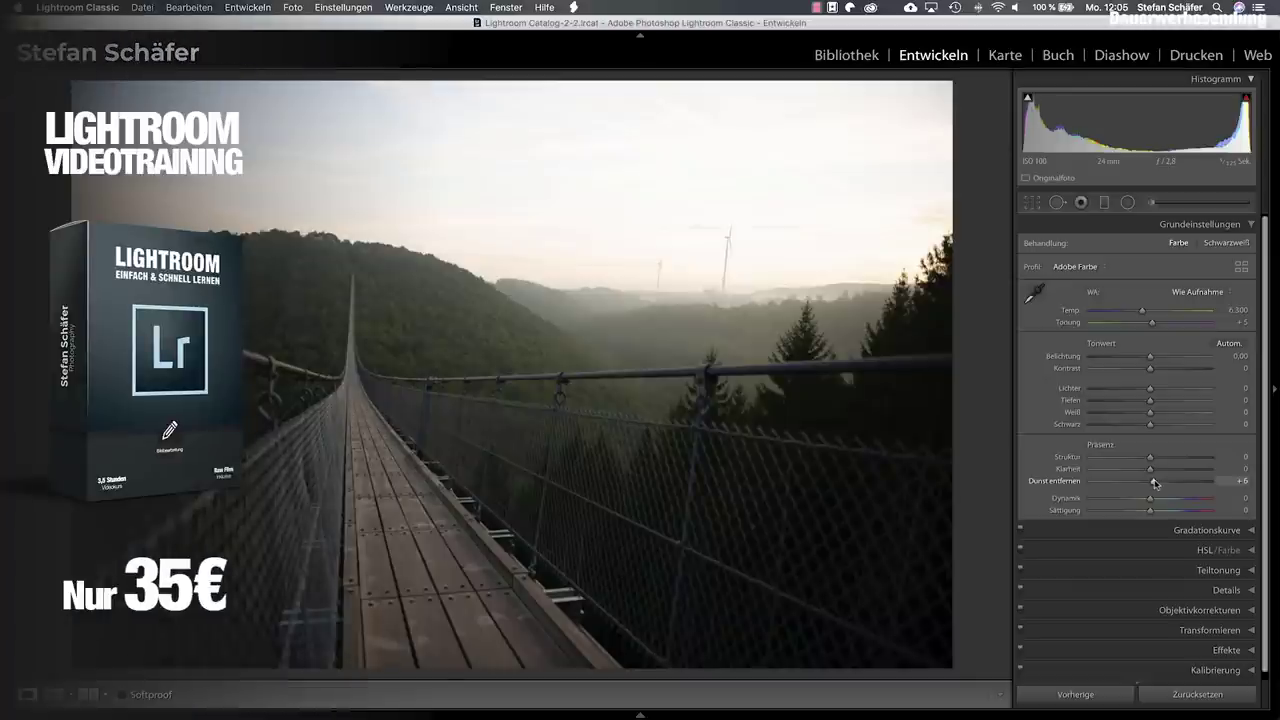
left_click_drag(1156, 483, 1151, 483)
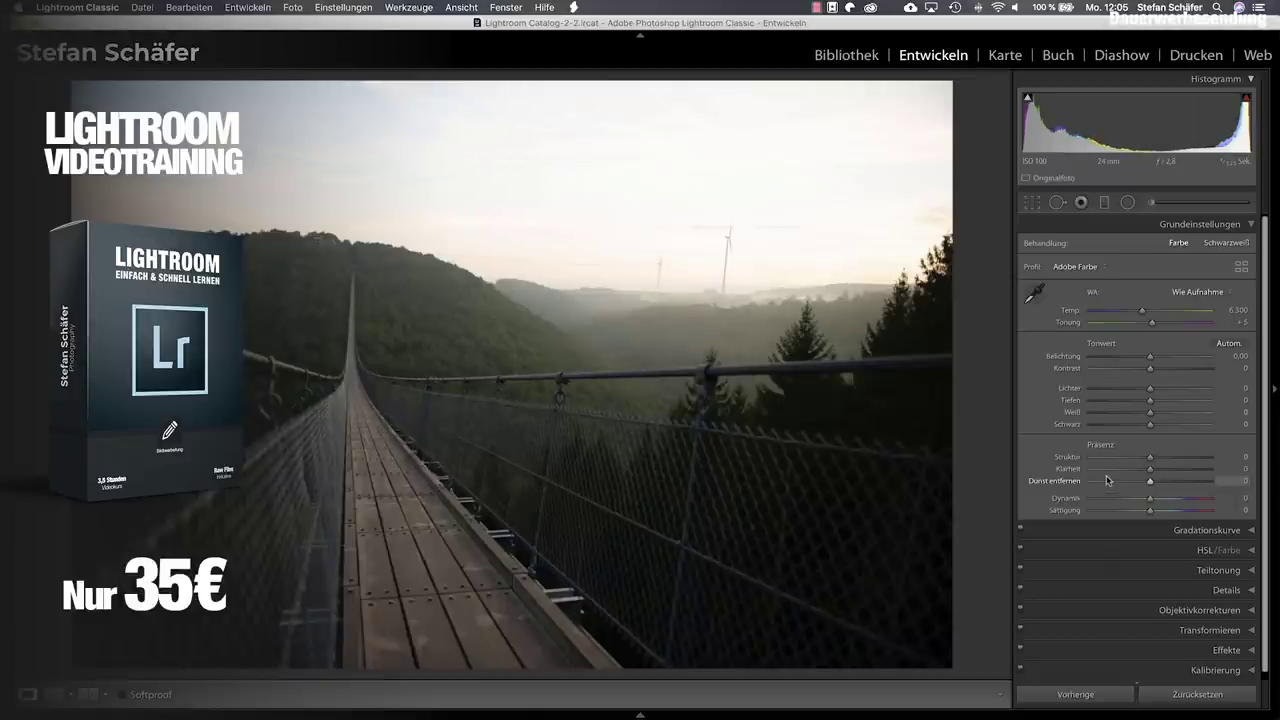
mouse_move(1150, 400)
left_mouse_down()
mouse_move(1172, 402)
mouse_move(1131, 389)
left_mouse_up()
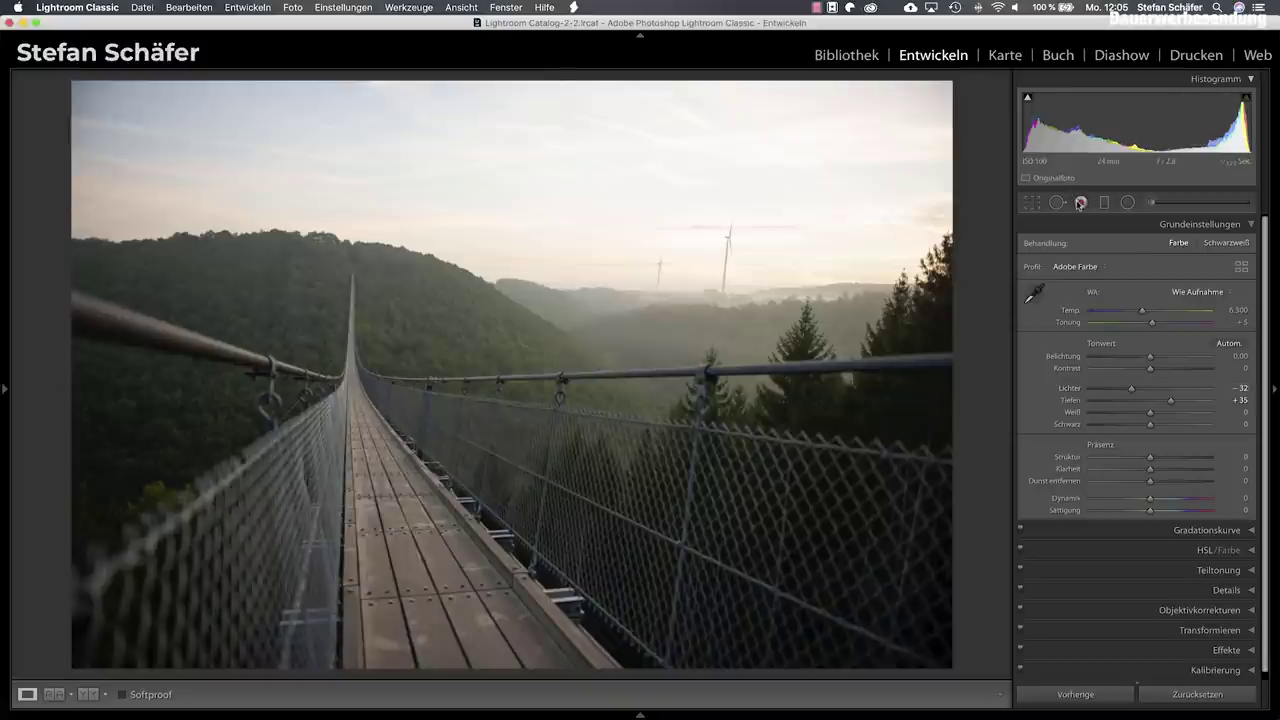
Drag a graduated filter over the sky with reset effects and Exposure -0.55.
left_click(1104, 204)
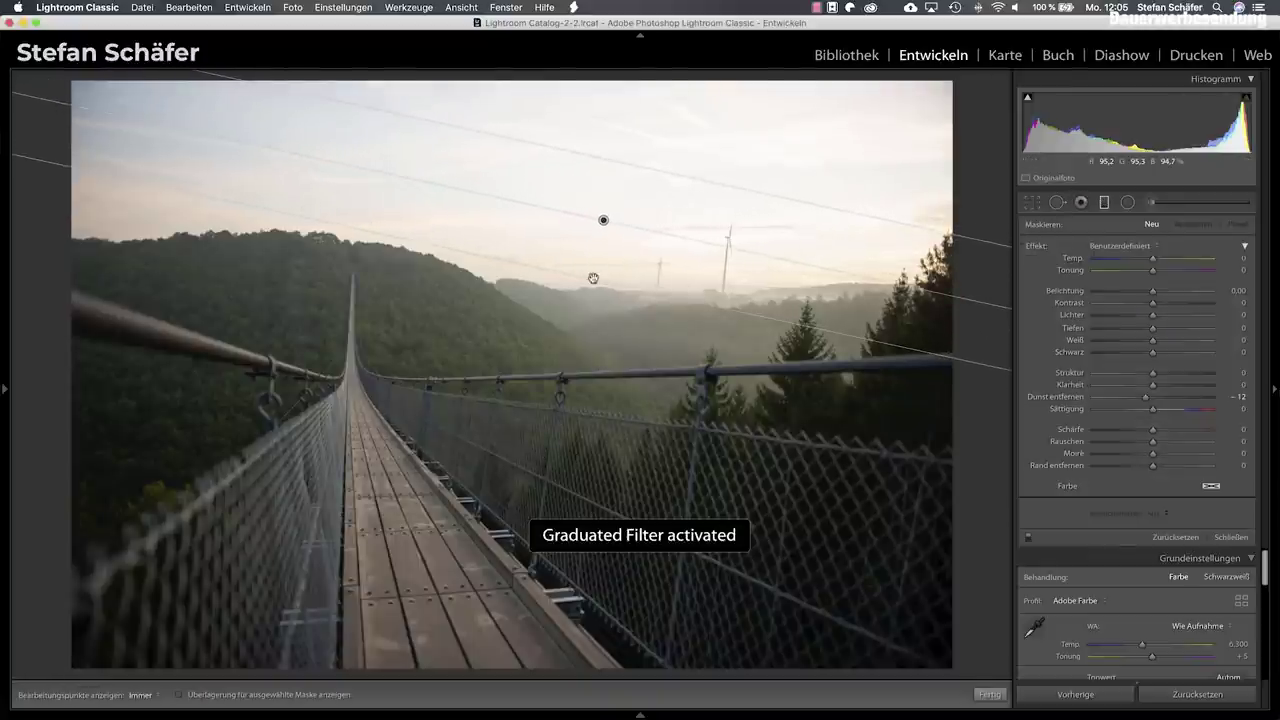
left_click_drag(602, 242, 590, 285)
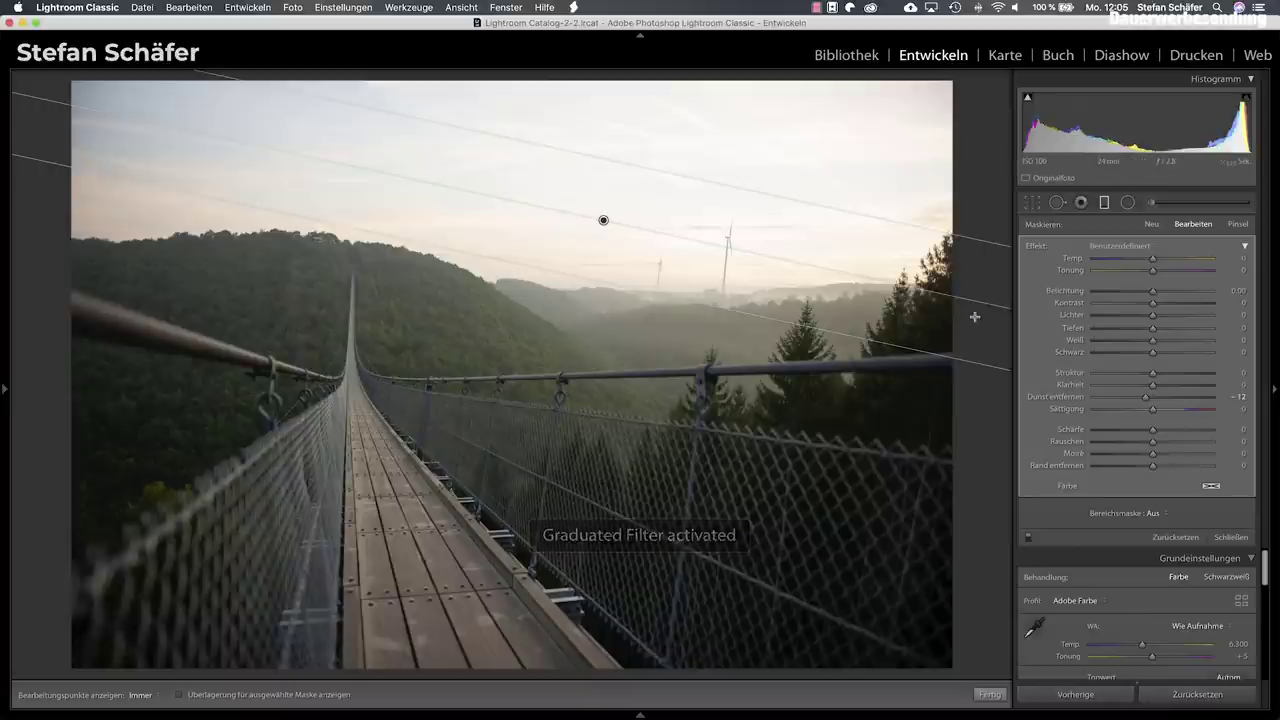
double_click(1038, 247)
left_click_drag(1152, 290, 1146, 295)
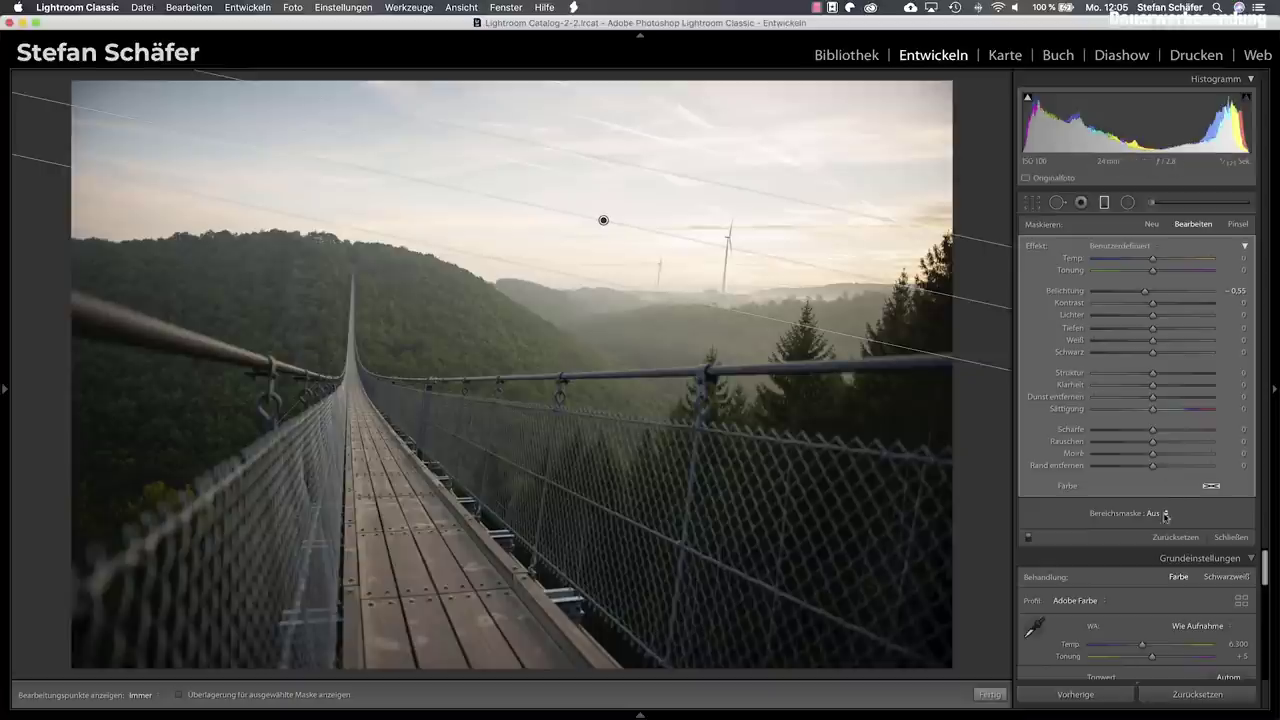
Limit the sky gradient with a Luminance range mask of 89/100.
left_click(1165, 516)
left_click(1170, 530)
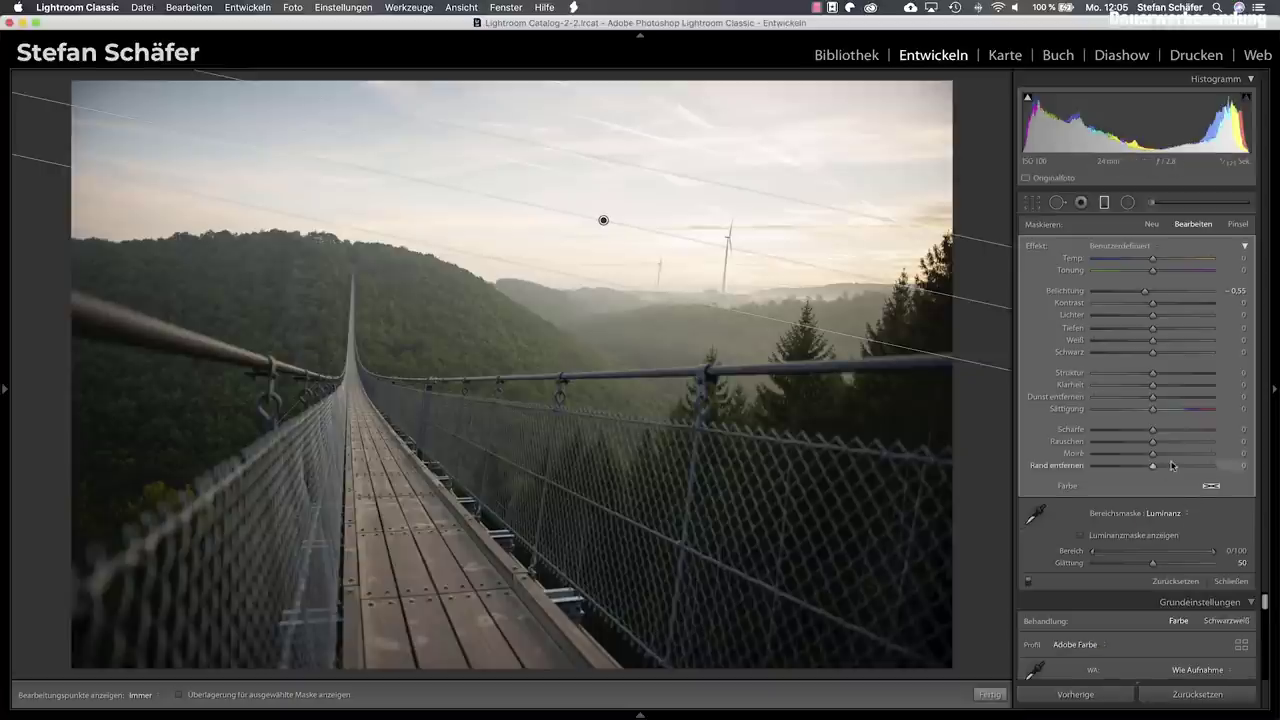
key("o")
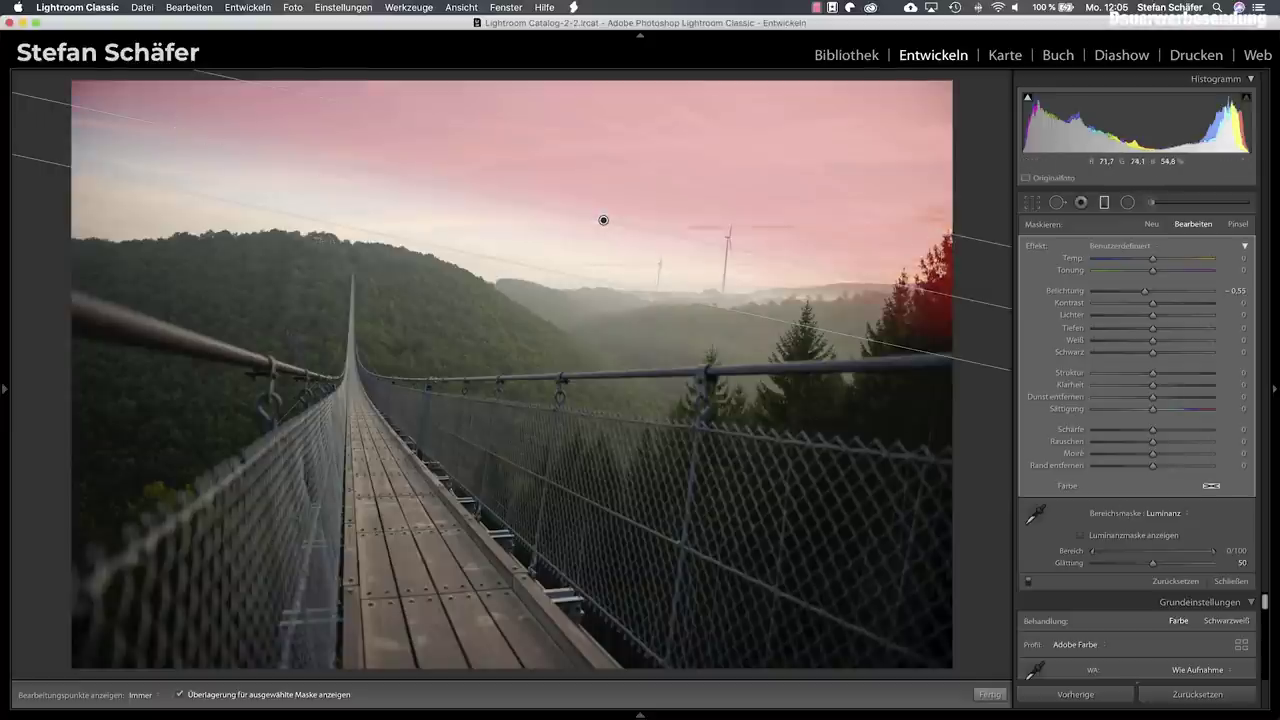
left_click_drag(1095, 554, 1197, 555)
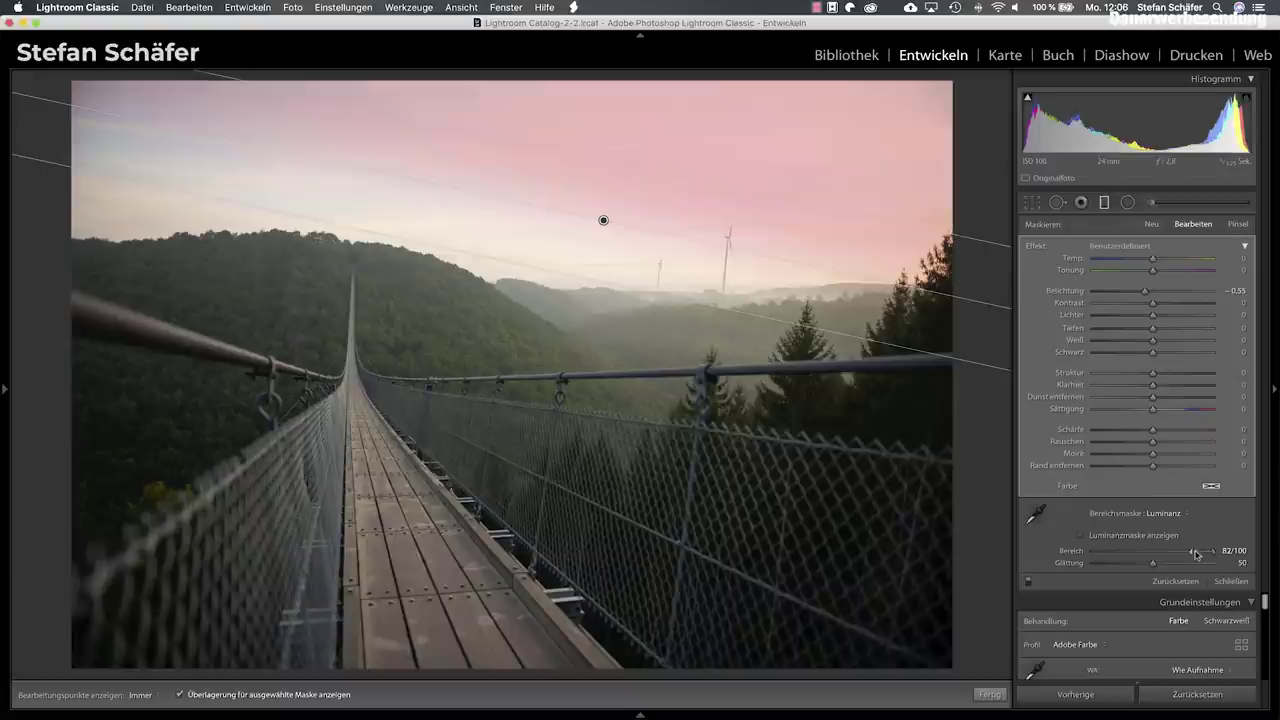
left_click_drag(1201, 554, 1197, 554)
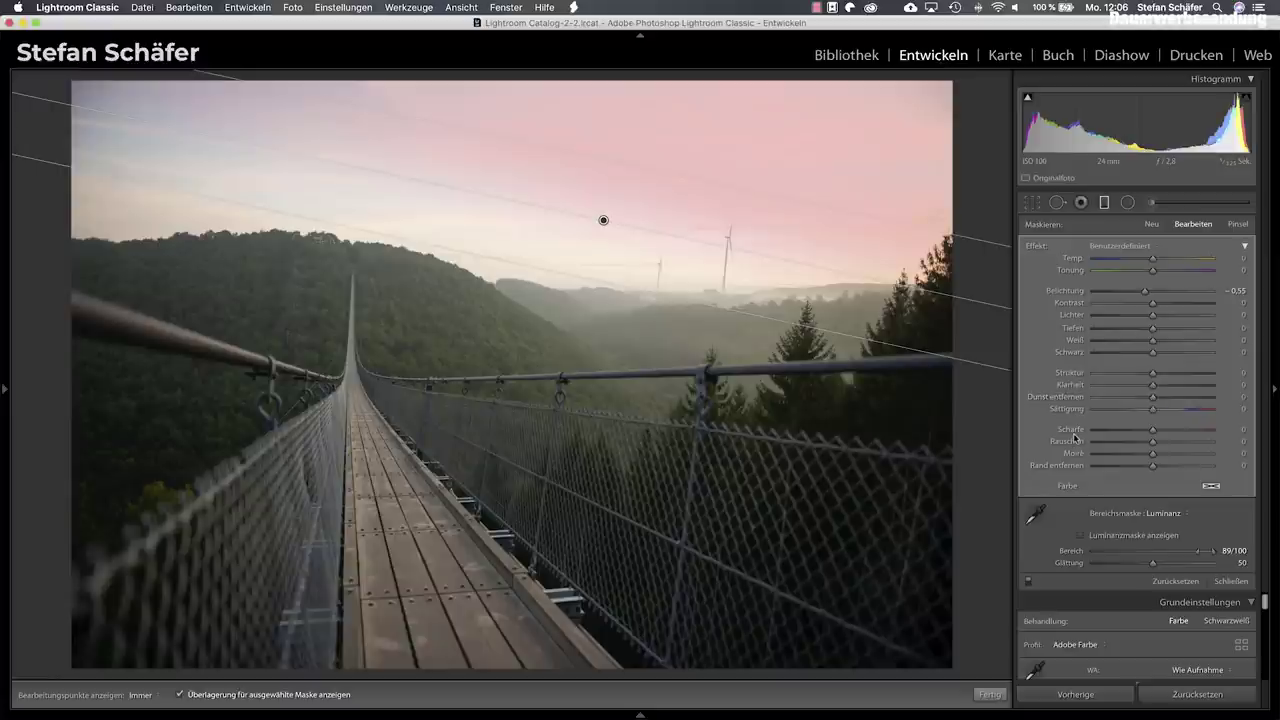
key("o")
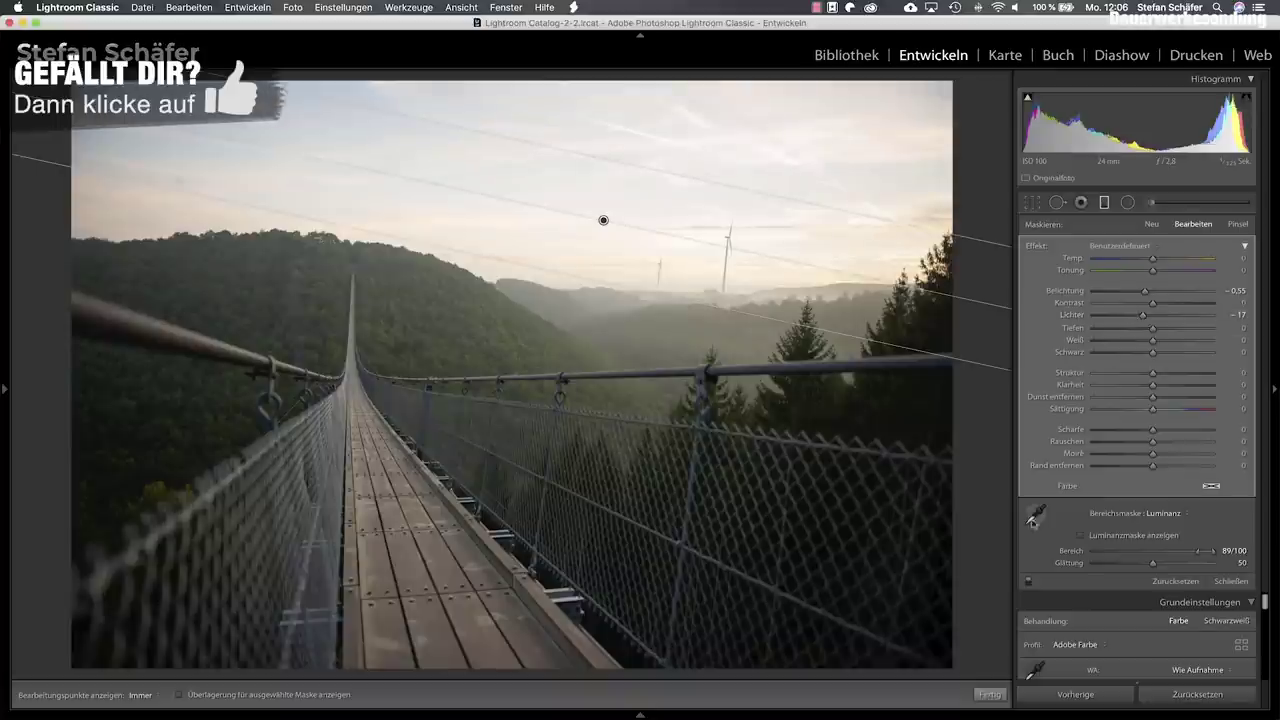
Set Contrast to +20, then straighten the photo to a -2.16 angle and crop to fit.
left_click(977, 688)
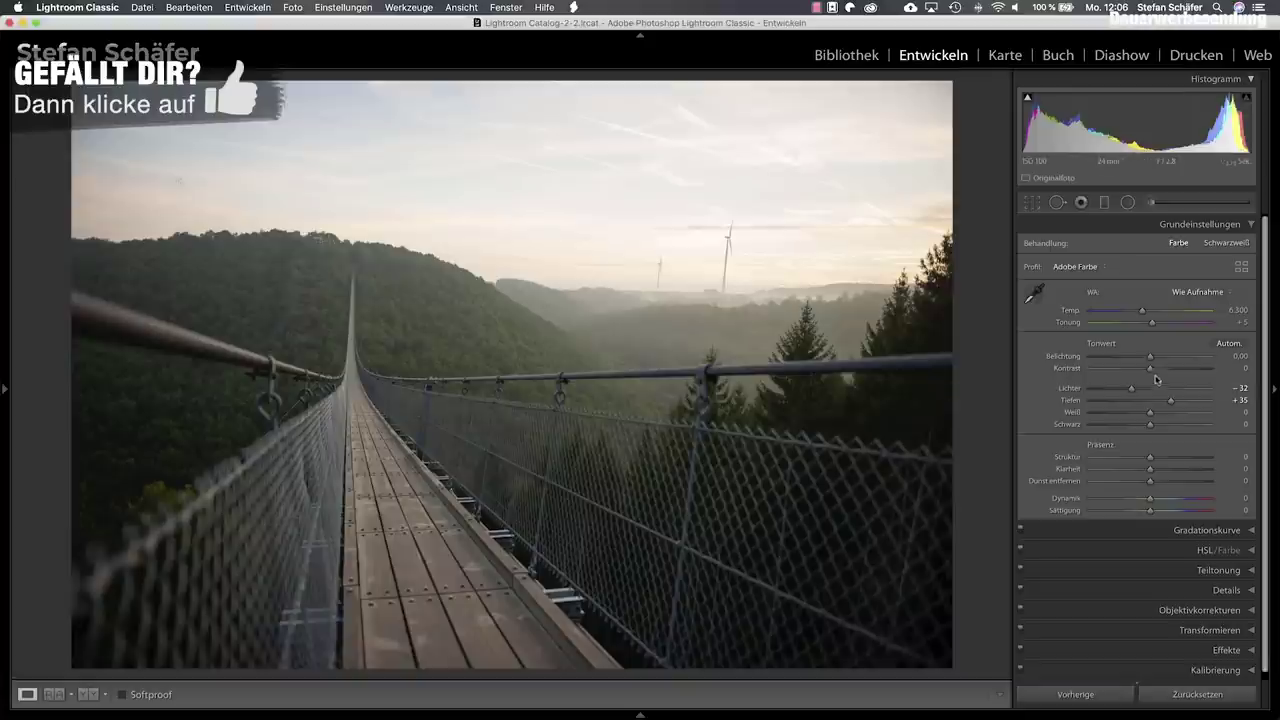
left_click_drag(1150, 368, 1164, 373)
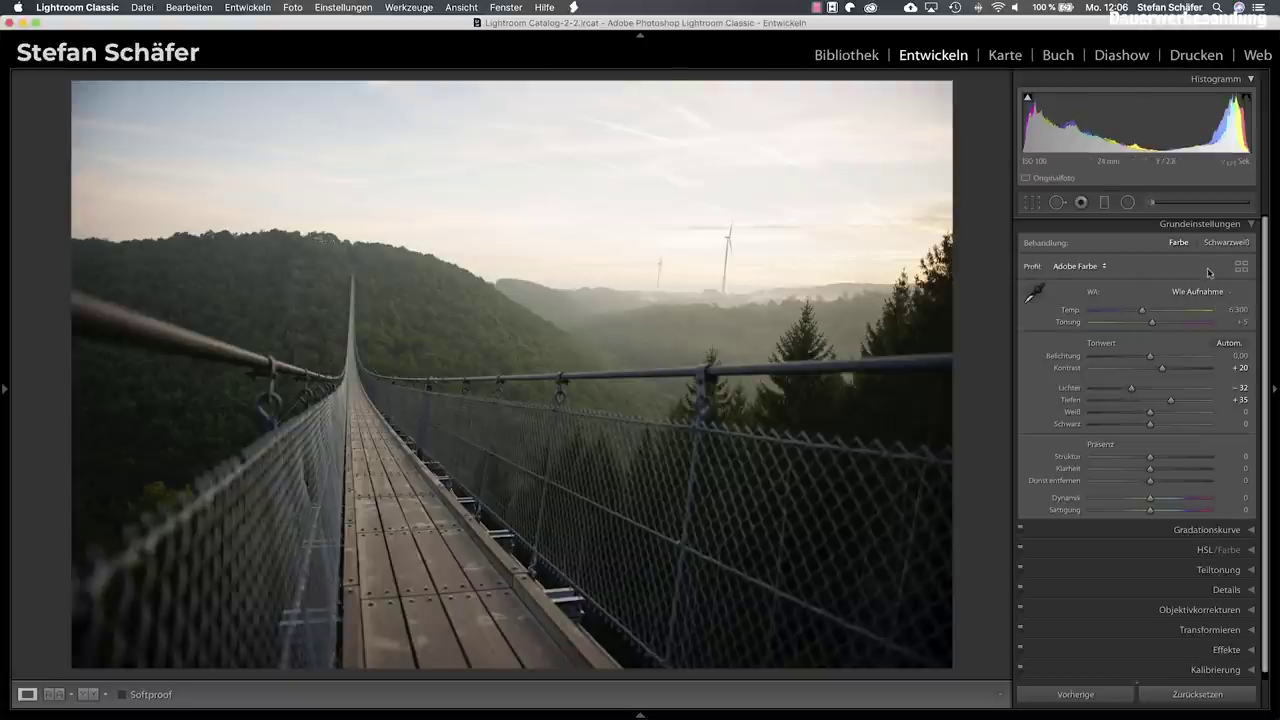
left_click(1032, 202)
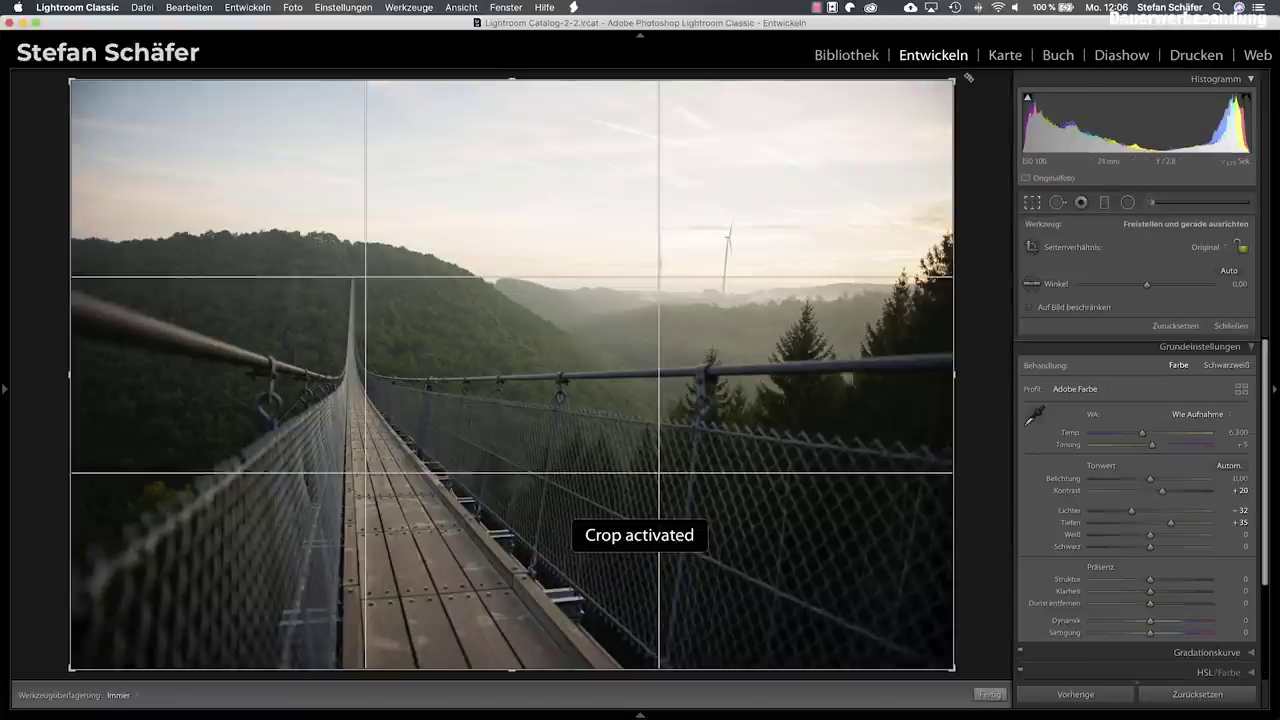
left_click_drag(967, 75, 946, 68)
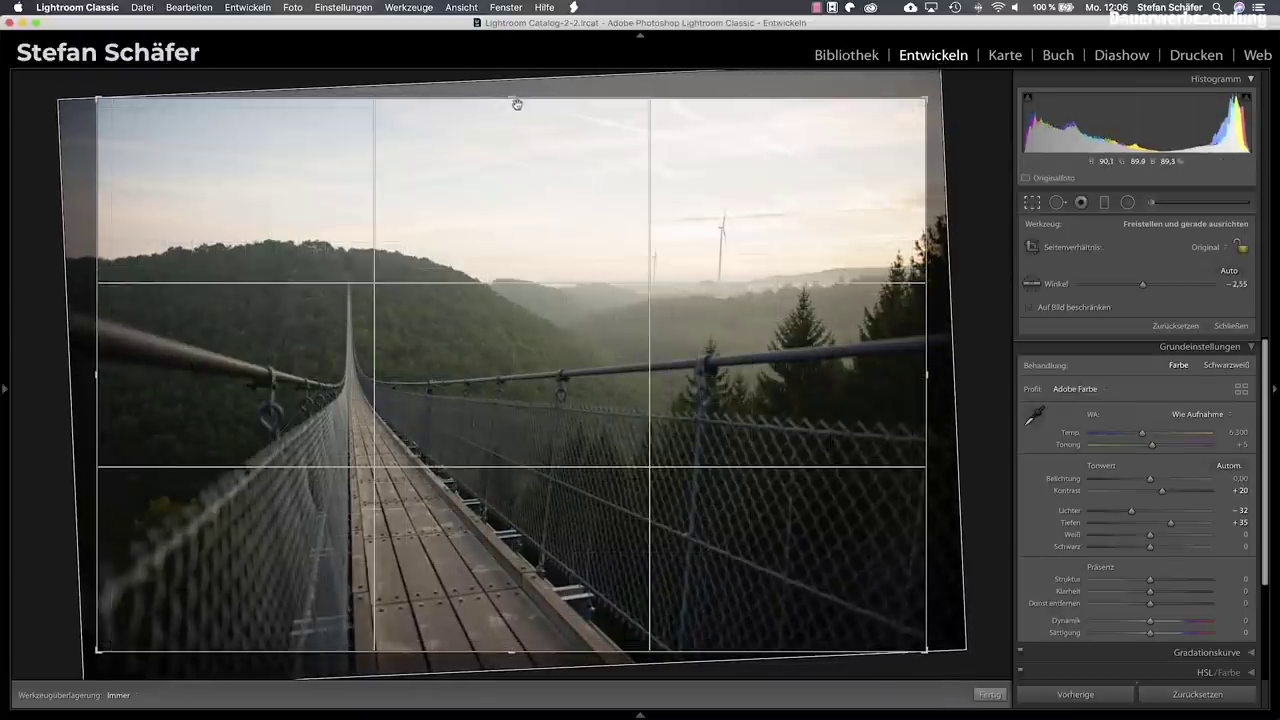
left_click_drag(514, 101, 514, 99)
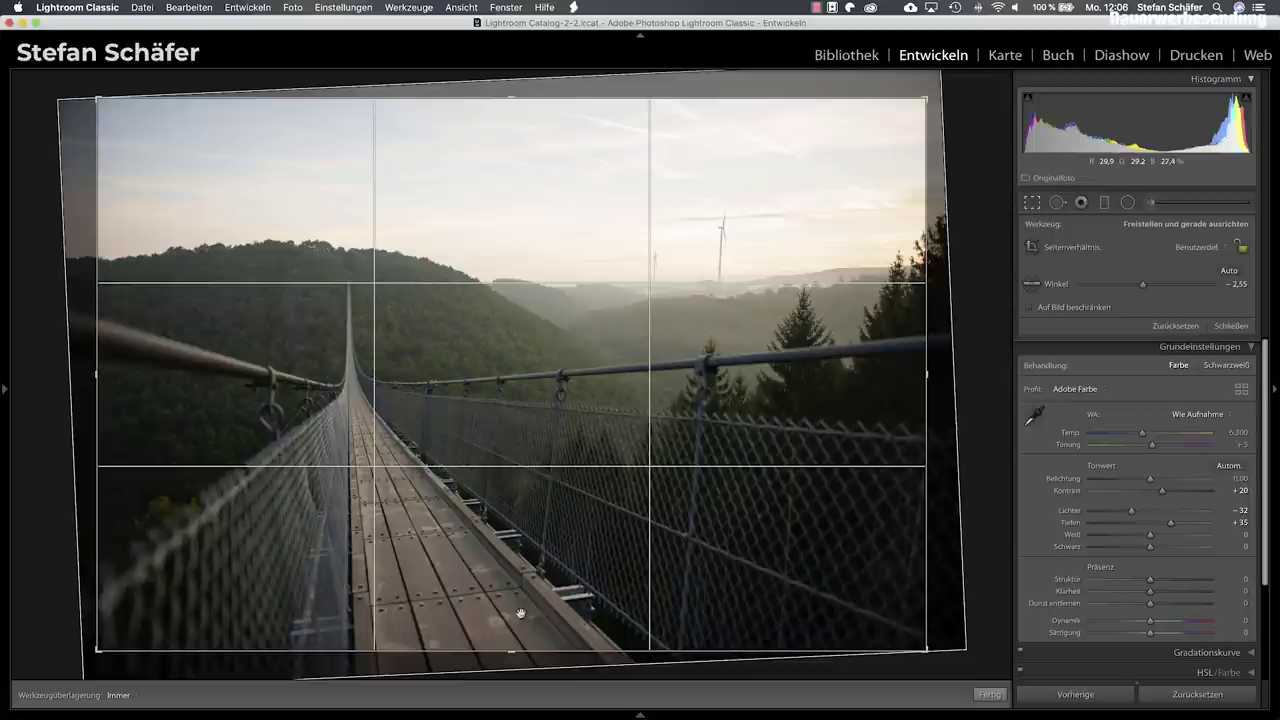
left_click_drag(511, 645, 511, 640)
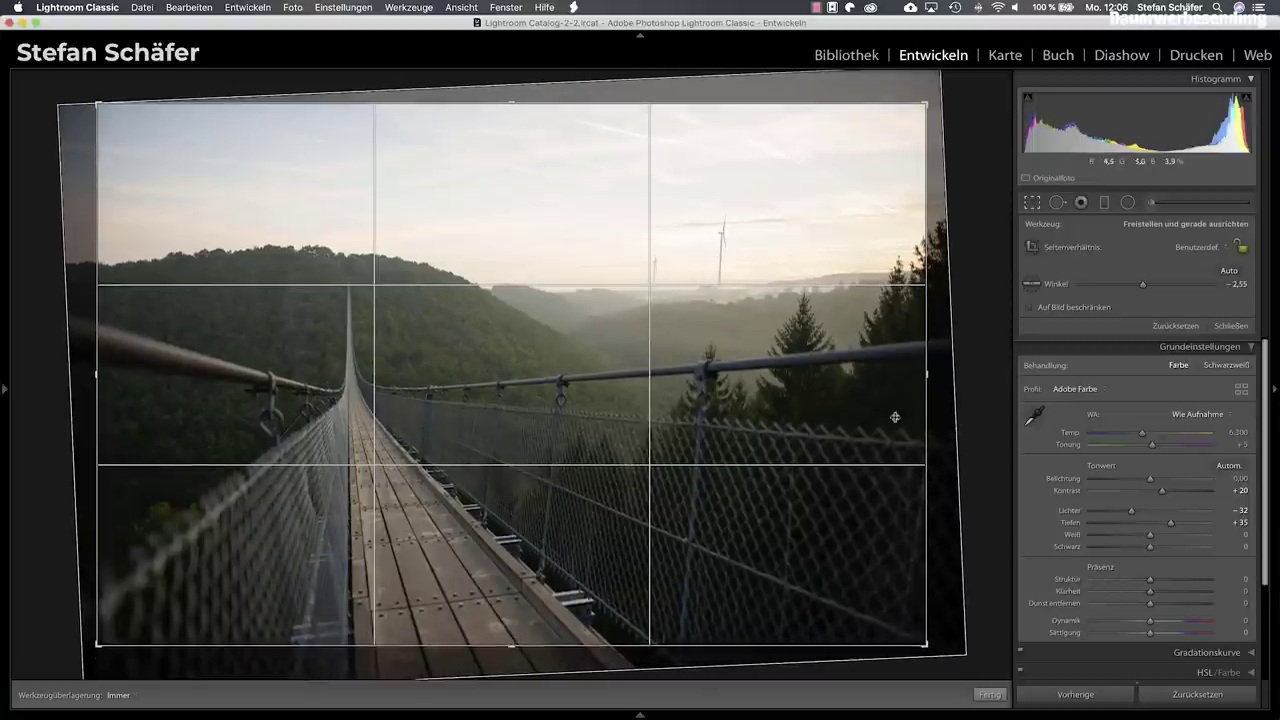
left_click_drag(928, 378, 934, 378)
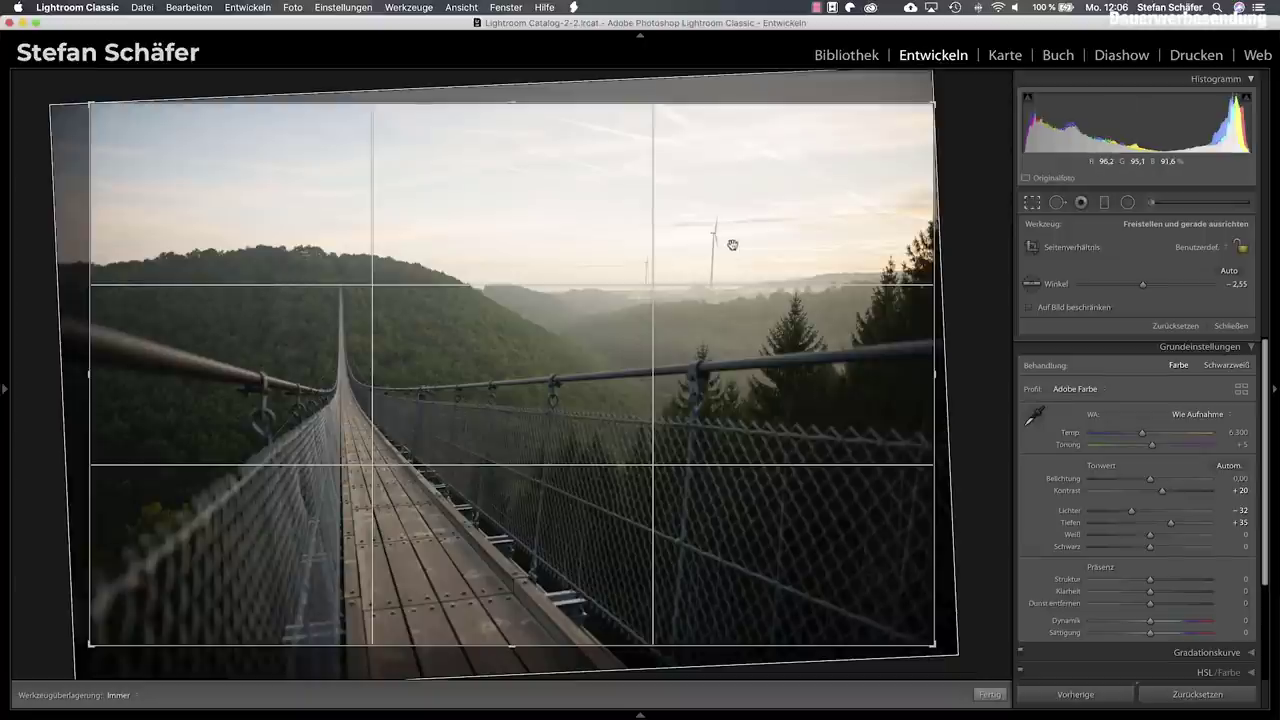
left_click_drag(936, 104, 951, 99)
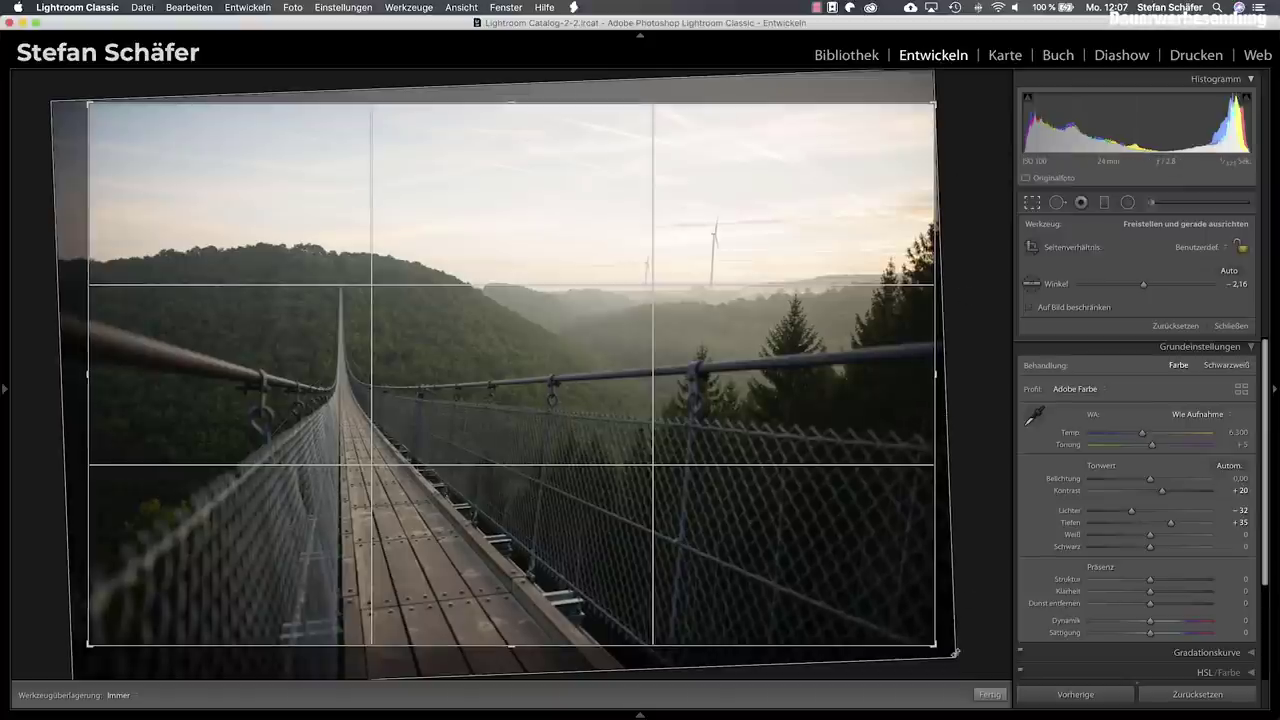
left_click(989, 694)
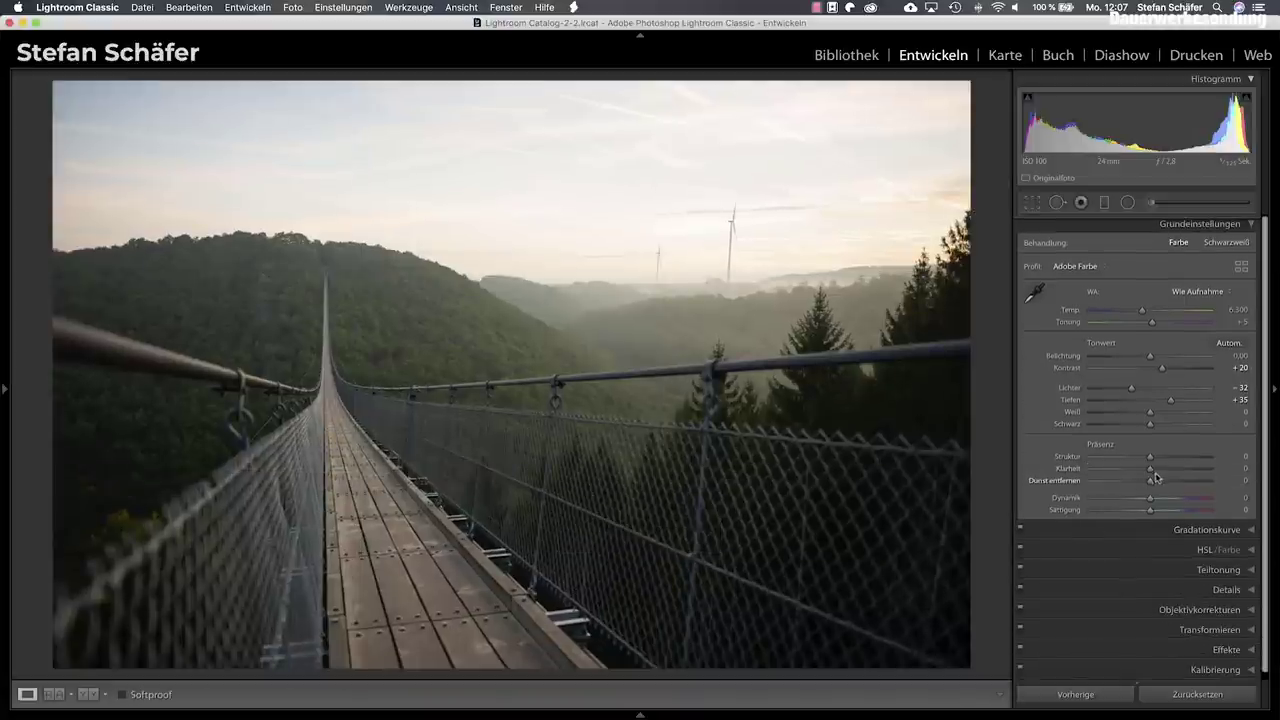
Set Clarity to +10 and, after trying stronger haze removal, settle Dehaze at -7.
left_click_drag(1156, 471, 1158, 471)
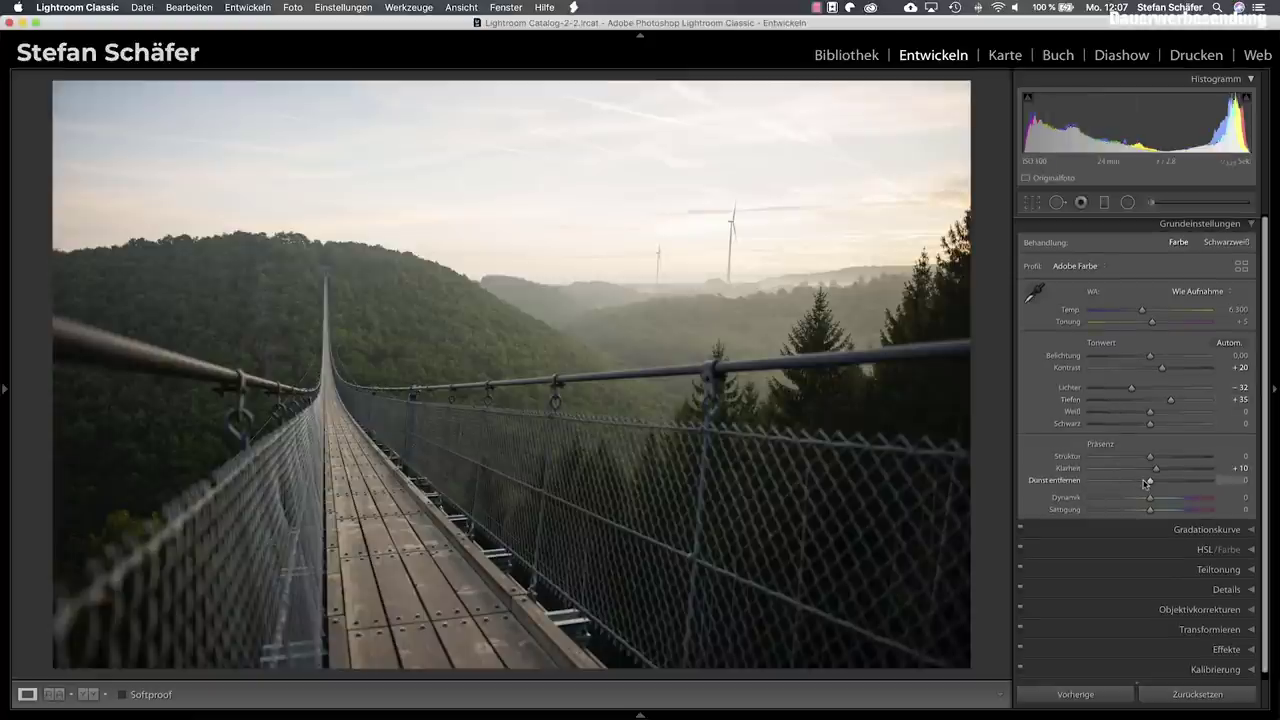
left_click_drag(1150, 480, 1174, 481)
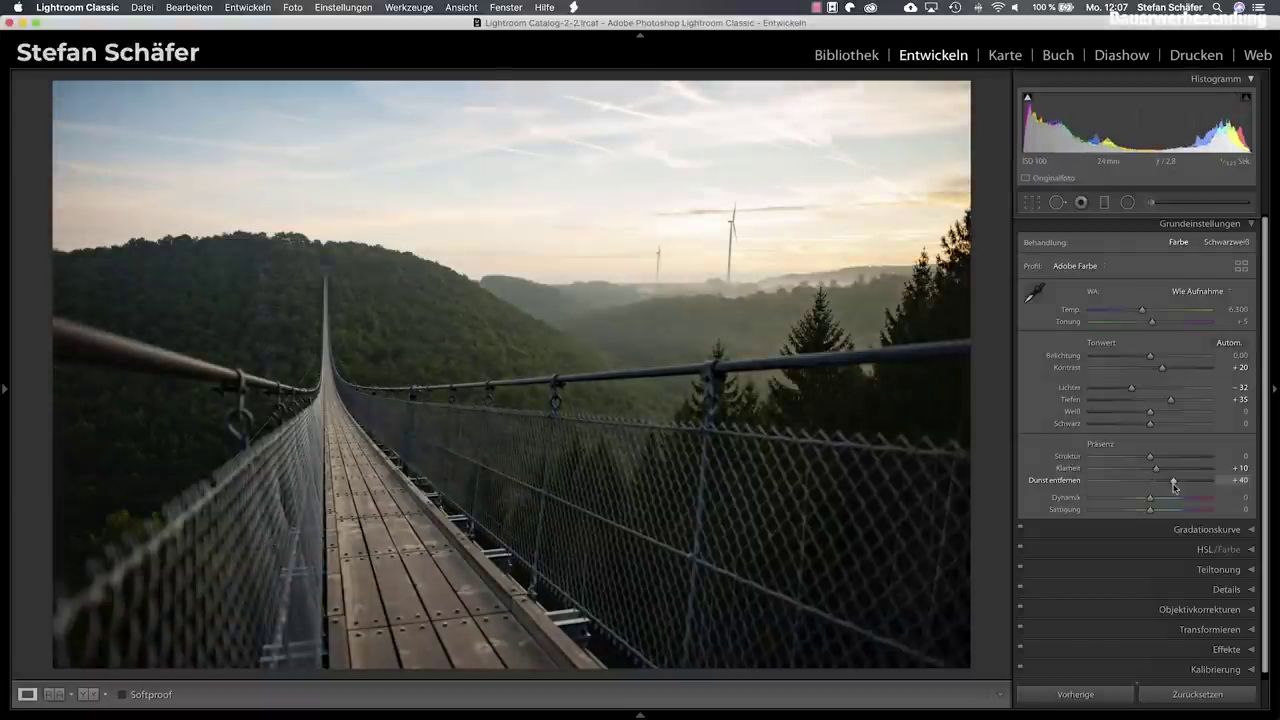
left_click_drag(1174, 481, 1150, 488)
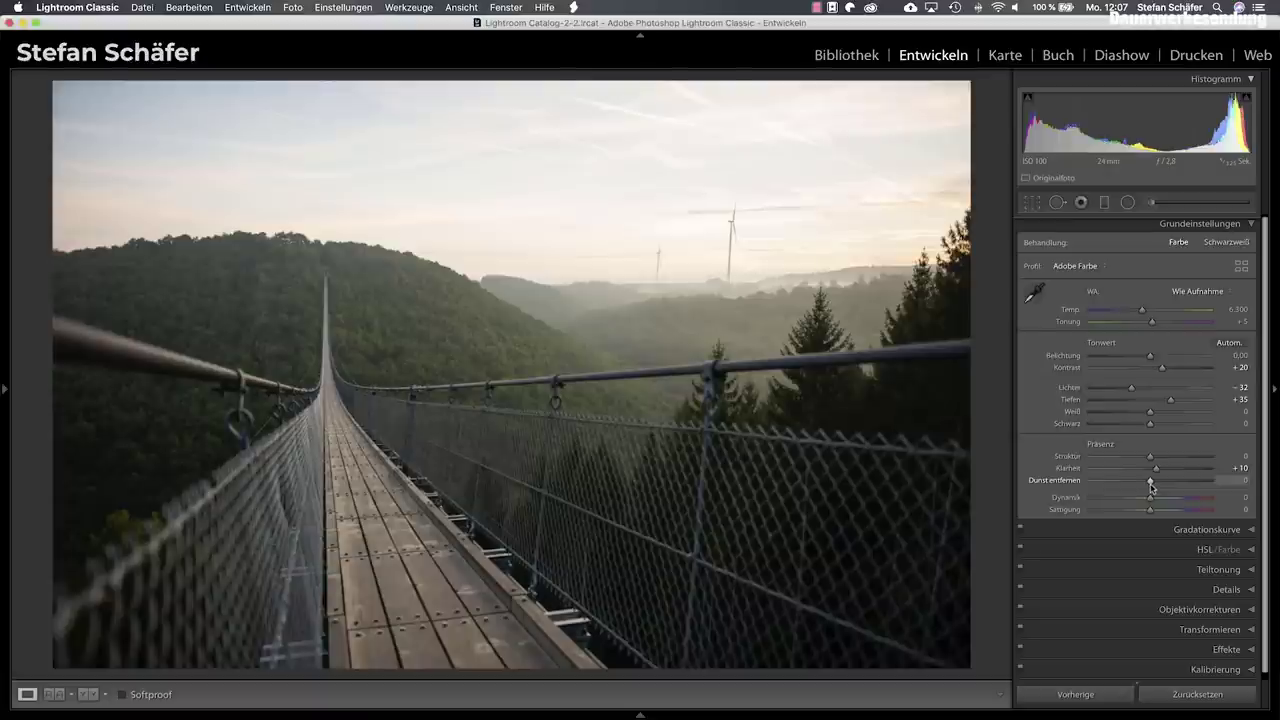
left_click_drag(1150, 487, 1147, 488)
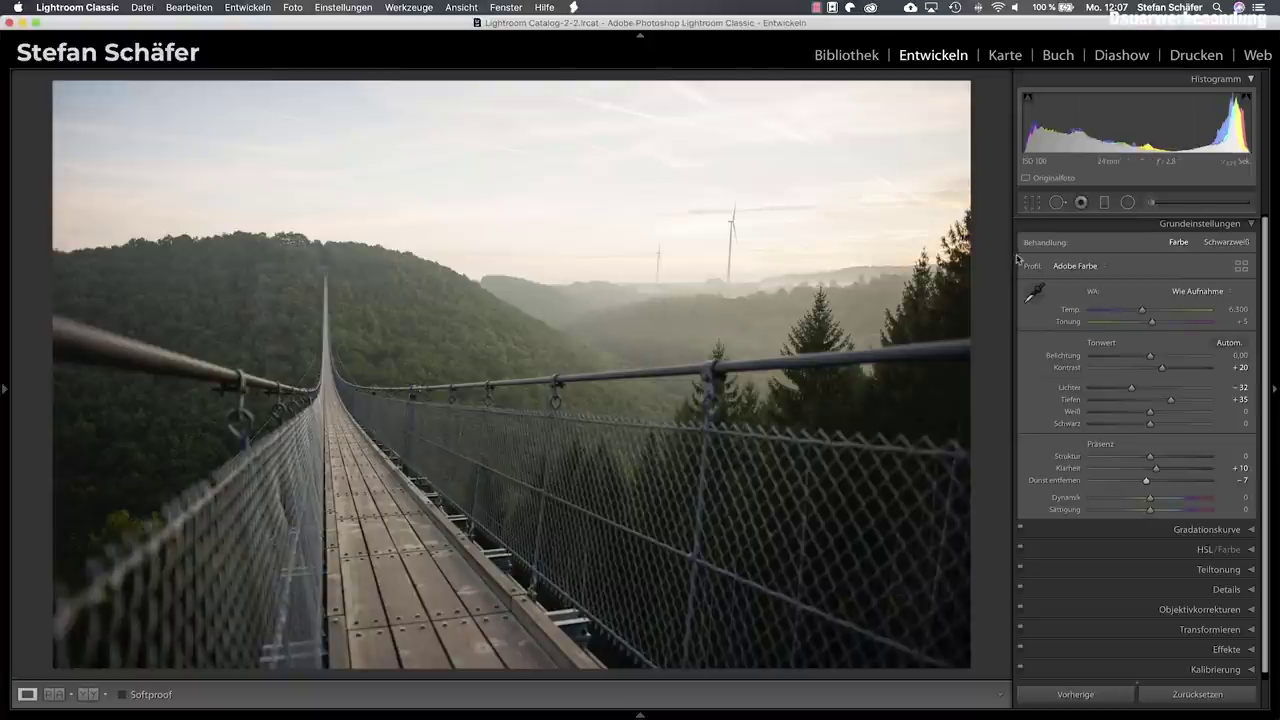
Draw an inverted radial filter over the far valley with Dehaze about -25.
left_click(1128, 204)
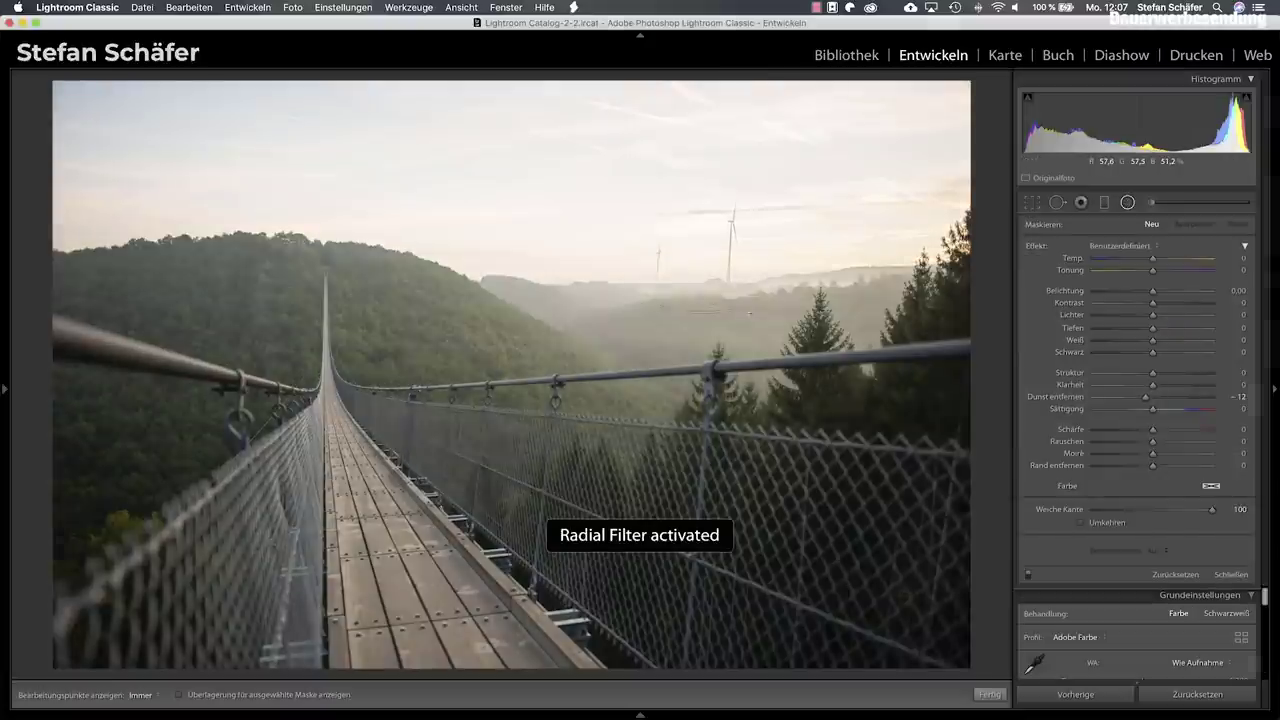
mouse_move(698, 310)
left_mouse_down()
mouse_move(953, 381)
mouse_move(993, 422)
left_mouse_up()
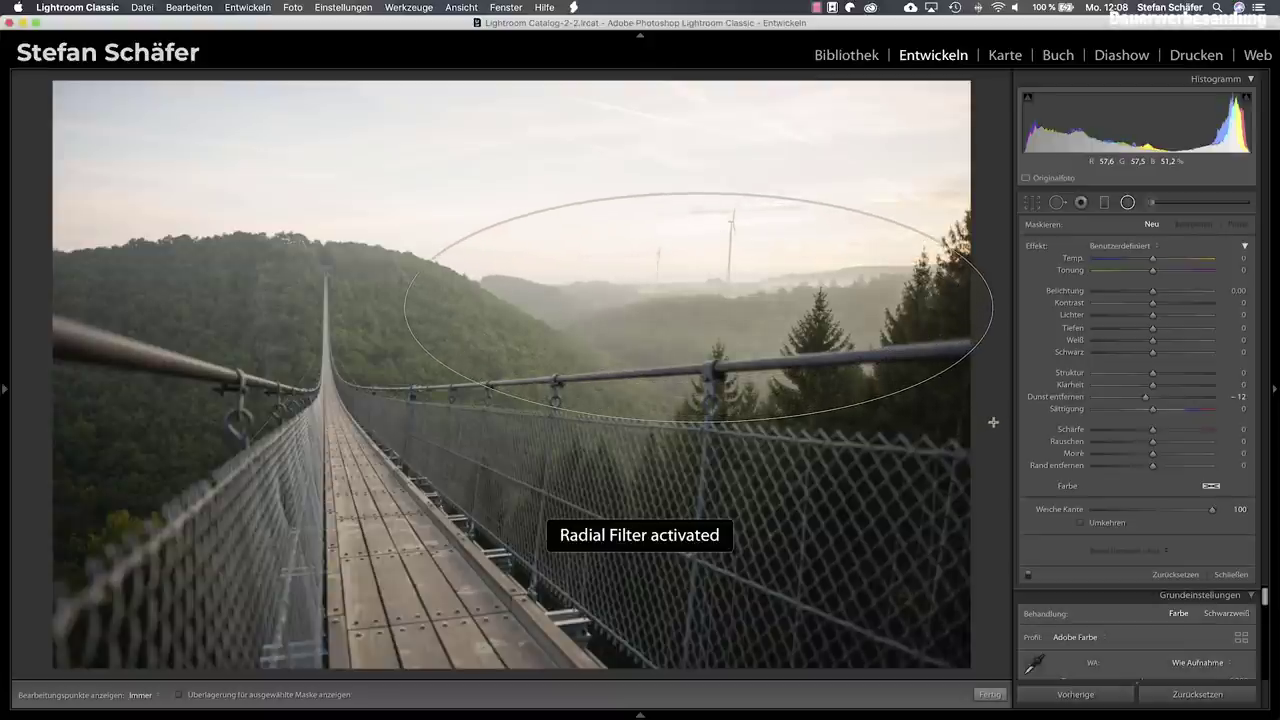
left_click_drag(766, 278, 802, 280)
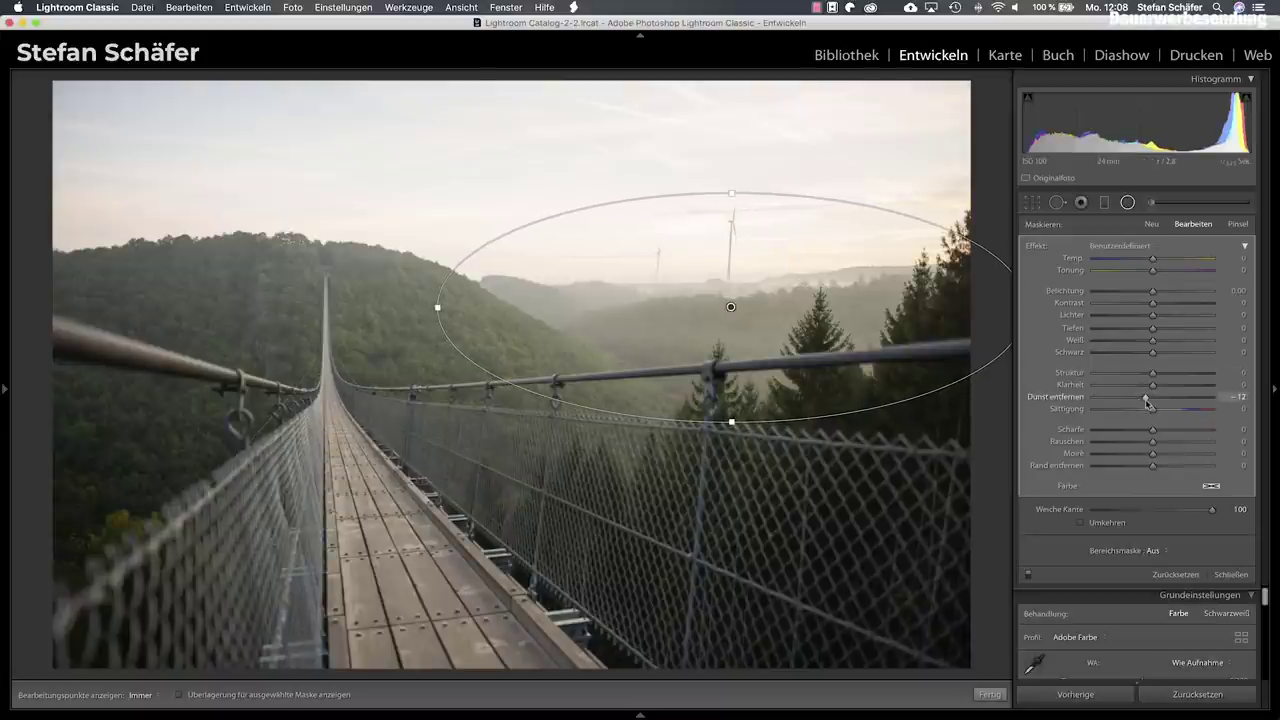
left_click_drag(1147, 403, 1139, 403)
left_click(1088, 522)
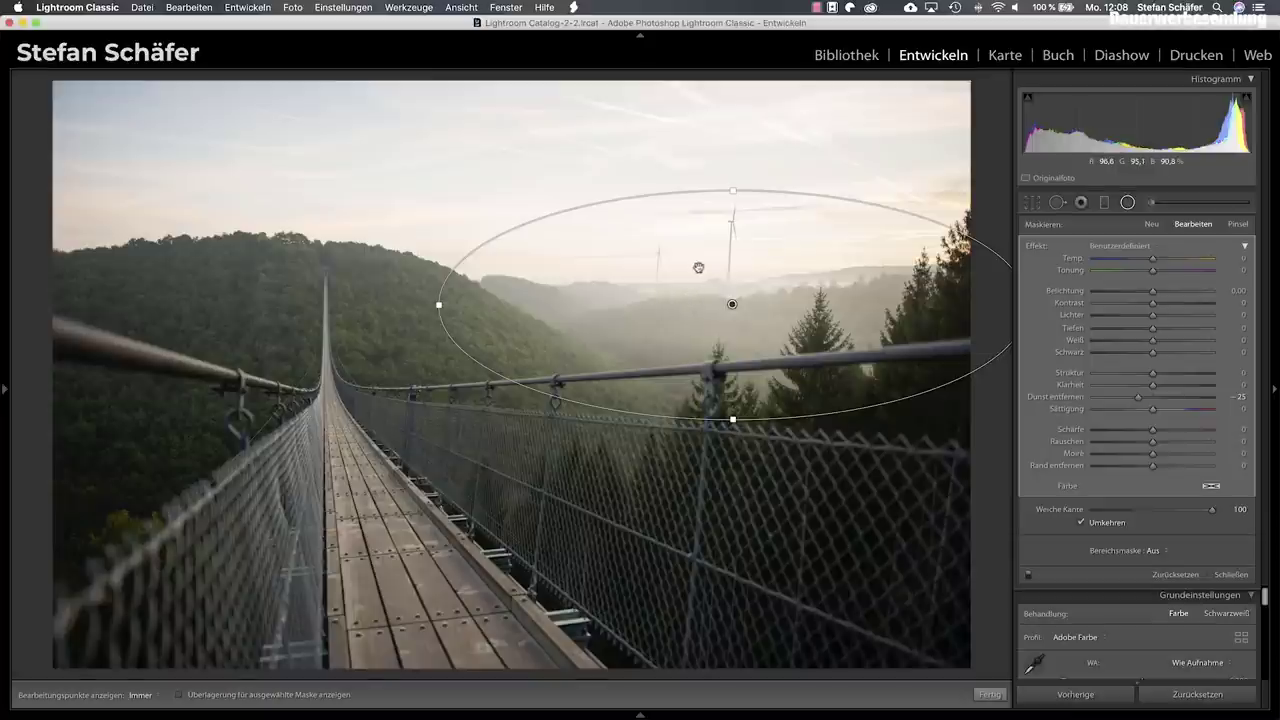
left_click_drag(789, 309, 789, 313)
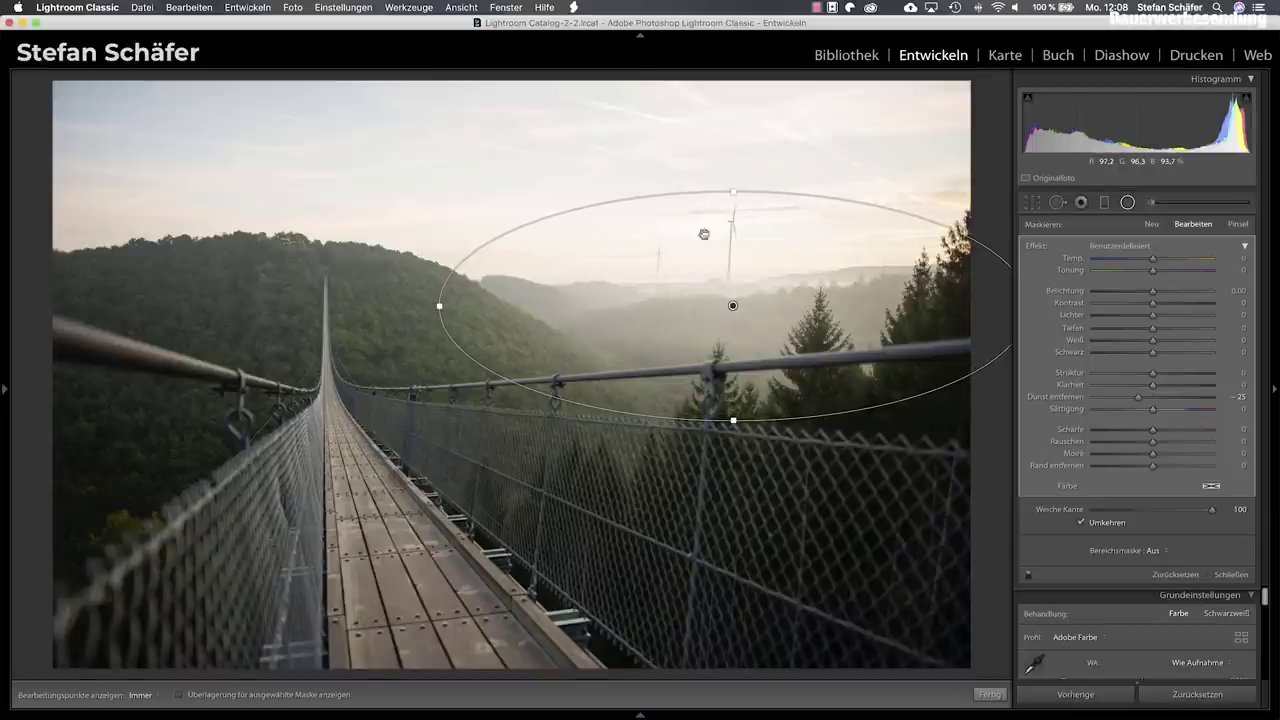
Restrict the radial filter with a Luminance range mask of 51/100.
key("o")
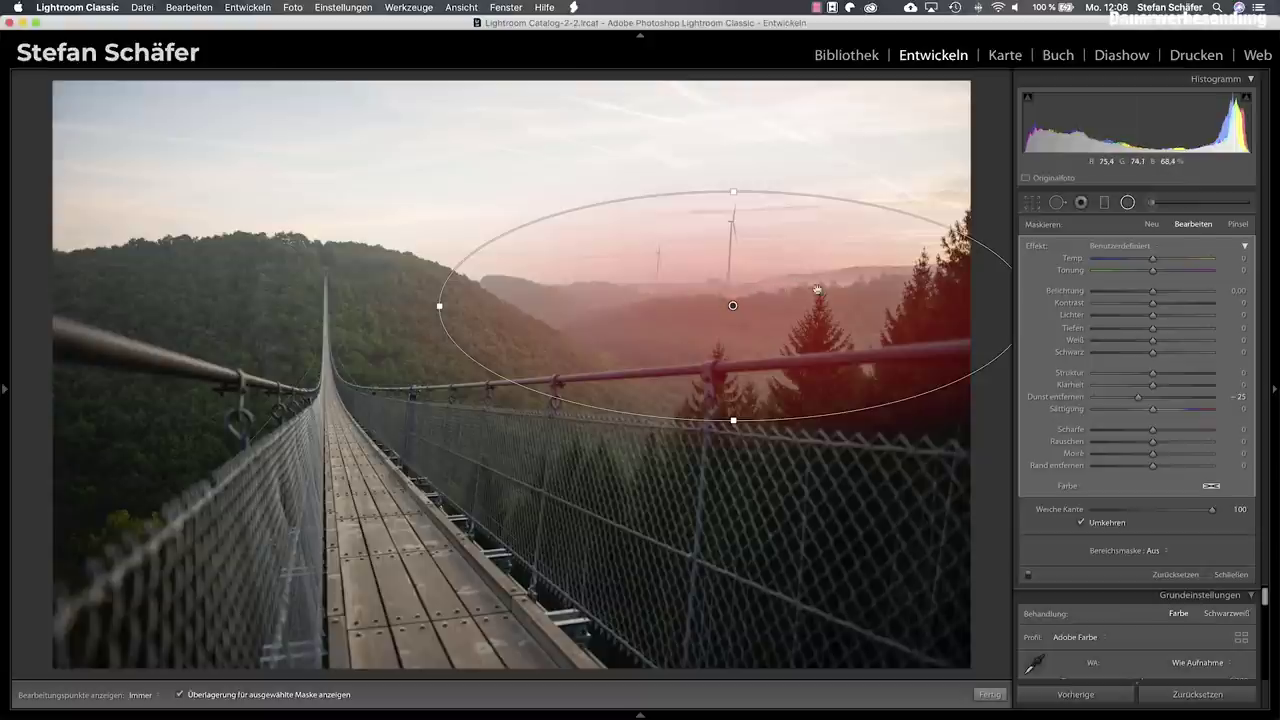
left_click(1165, 551)
left_click(1170, 571)
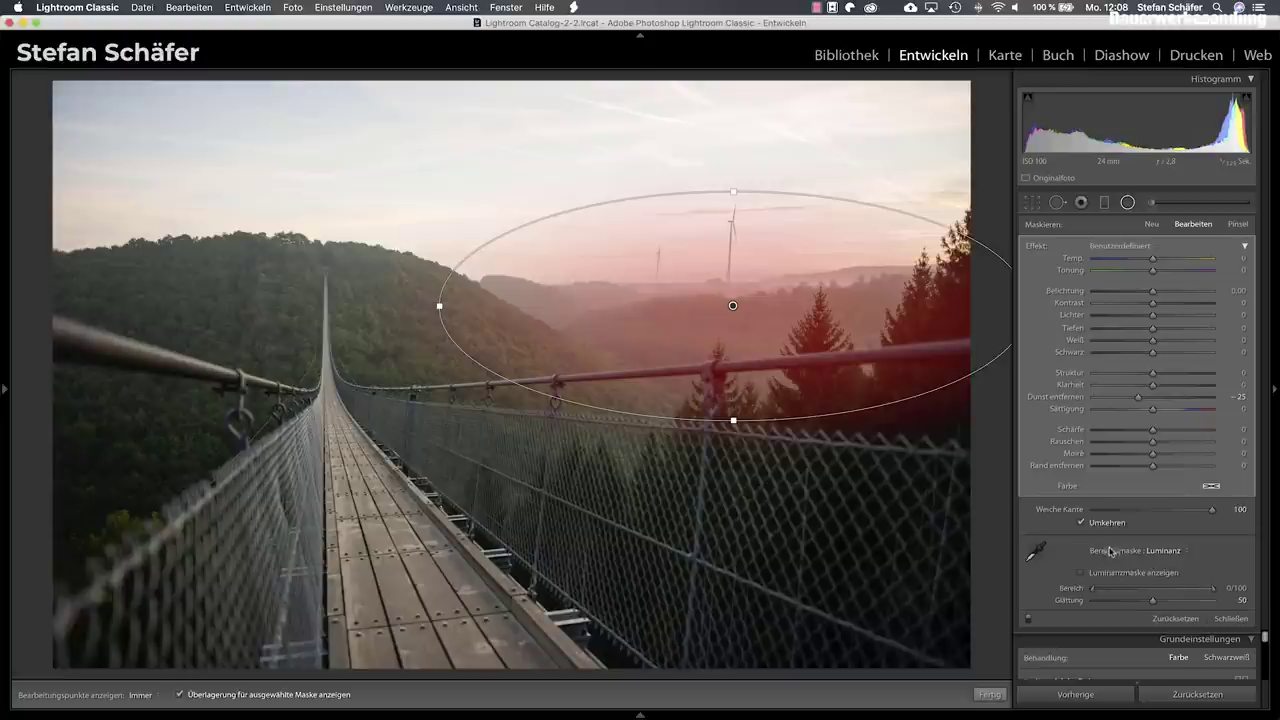
left_click_drag(1094, 591, 1159, 592)
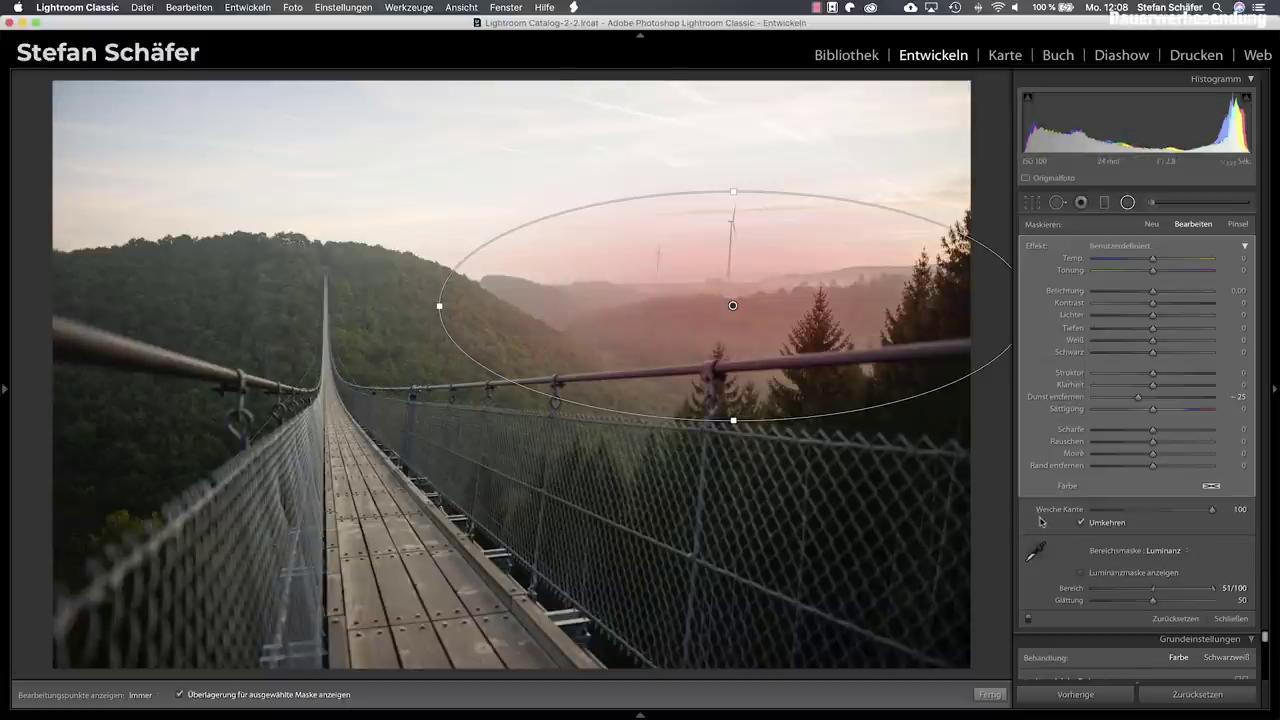
key("o")
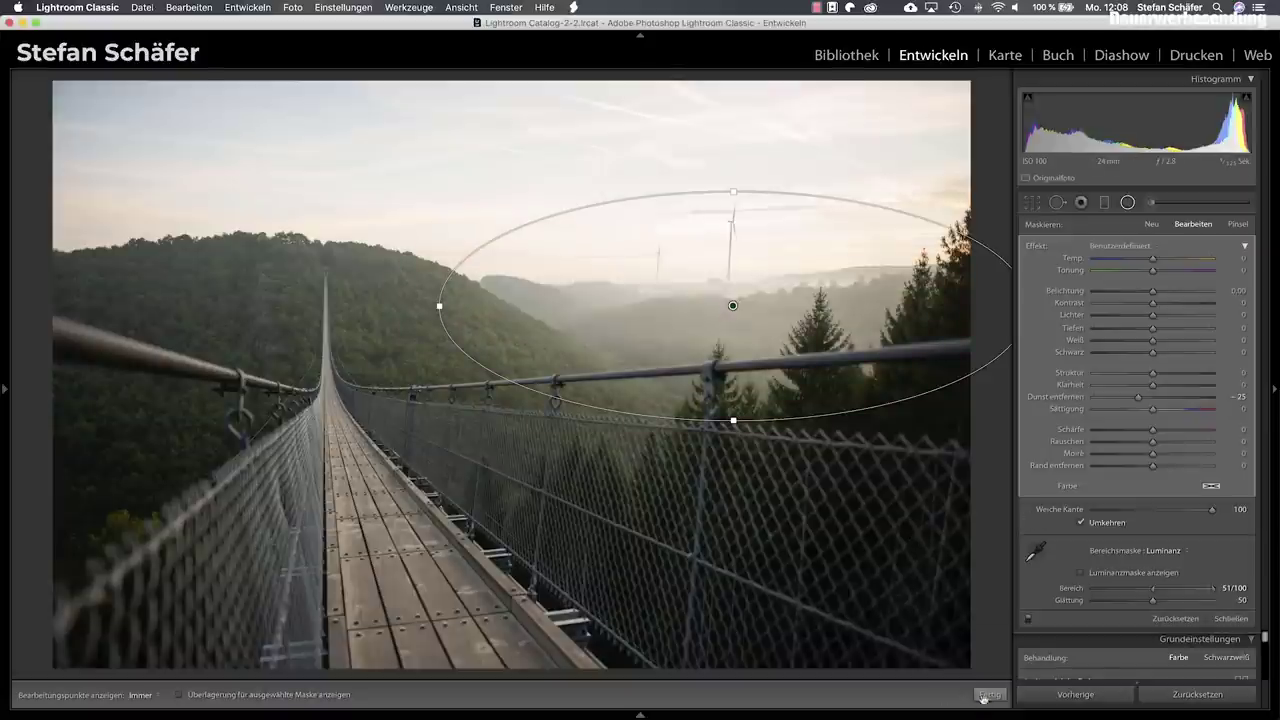
Compare the filter on and off, then give it Temp 11, Contrast −17, Shadows 18 and finish.
left_click(1029, 620)
left_click(1029, 620)
left_click(1029, 620)
left_click(1029, 620)
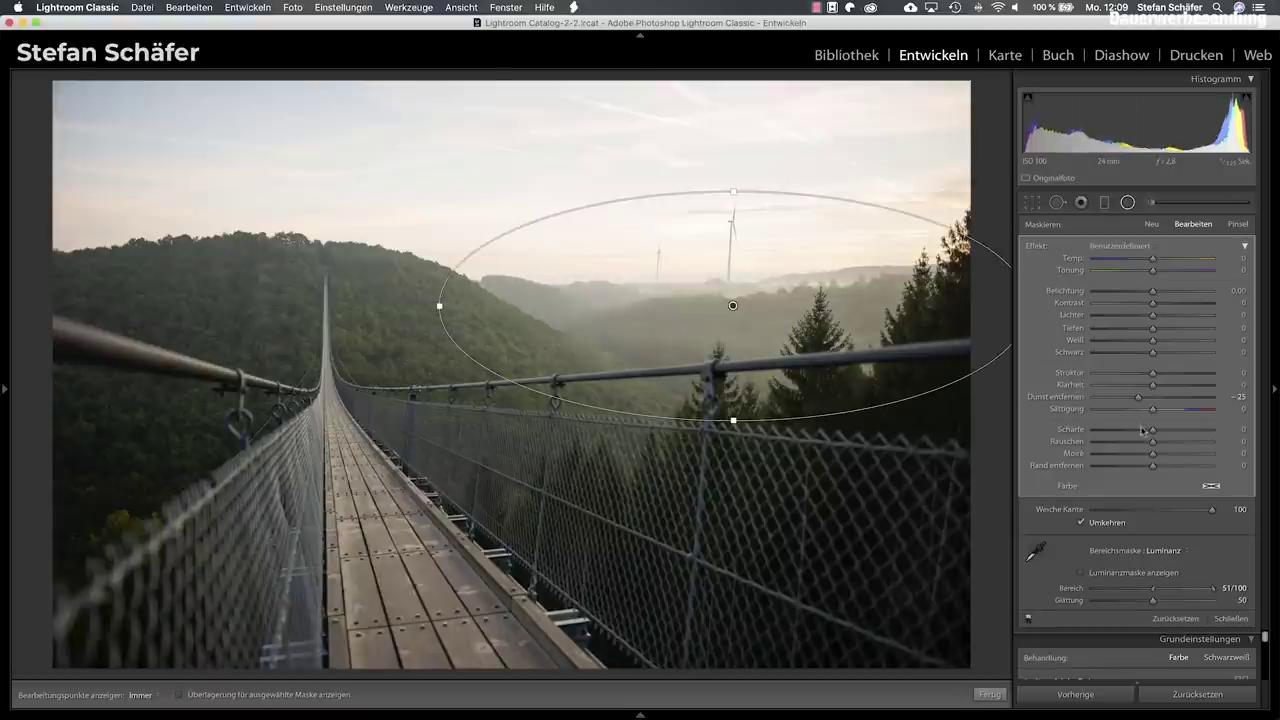
left_click_drag(1161, 261, 1165, 262)
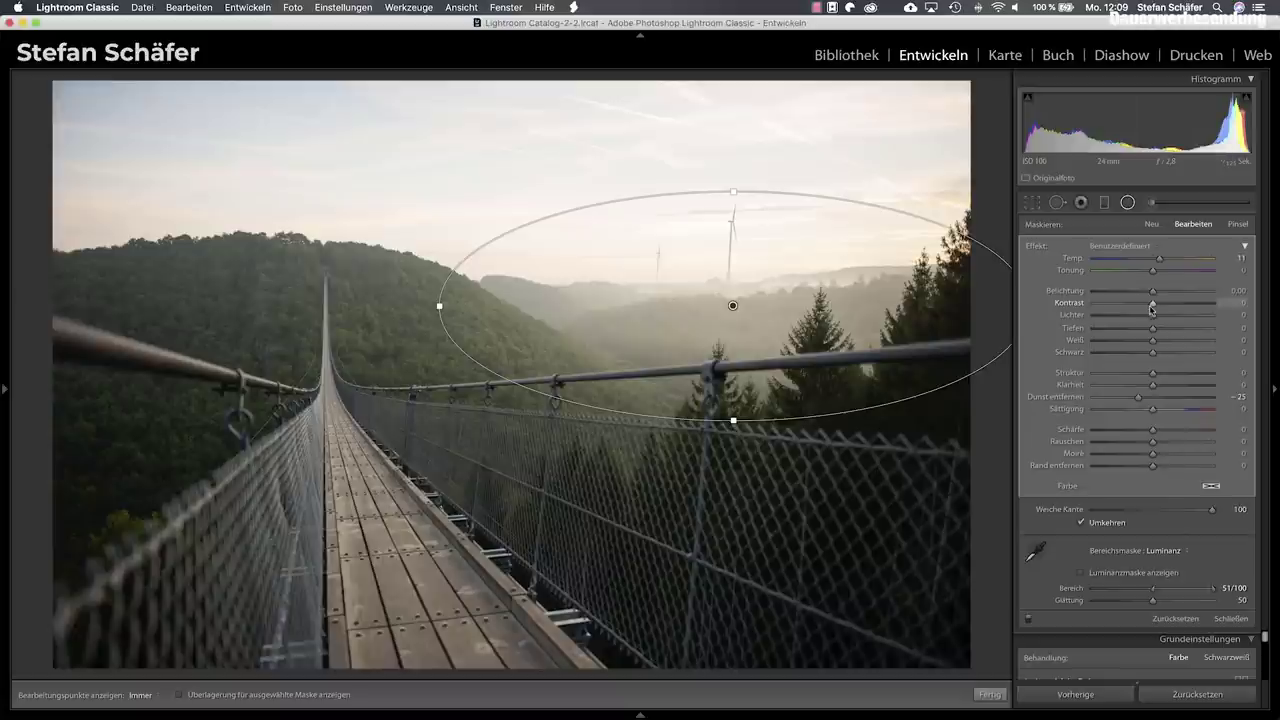
left_click_drag(1152, 308, 1145, 308)
left_click_drag(1155, 329, 1164, 329)
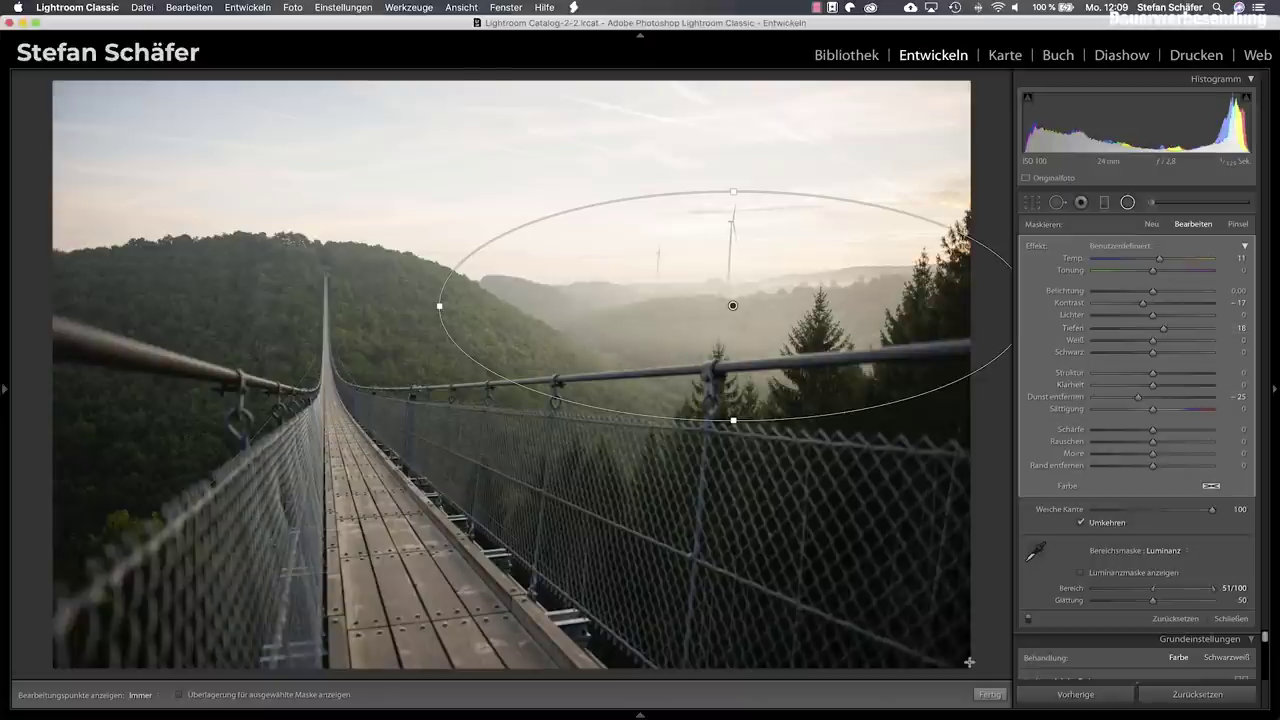
left_click(989, 694)
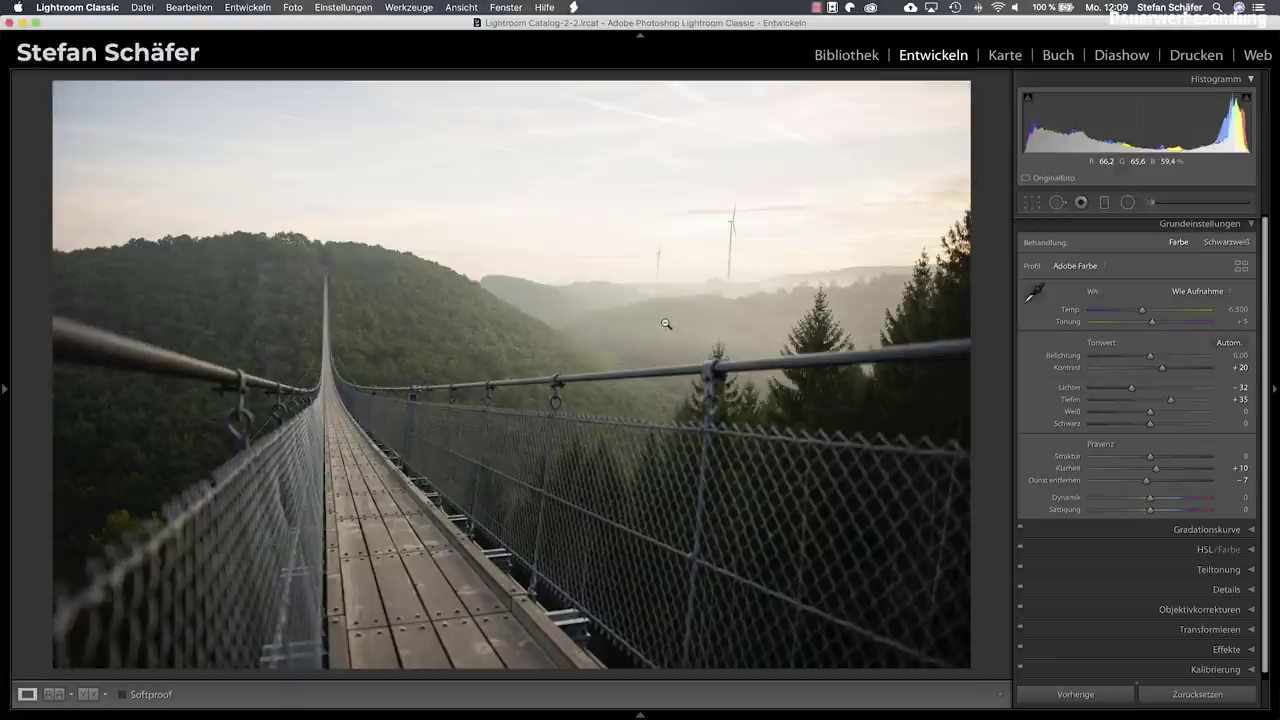
Set up an Adjustment Brush with Dehaze +19 and resize it.
left_click(1152, 202)
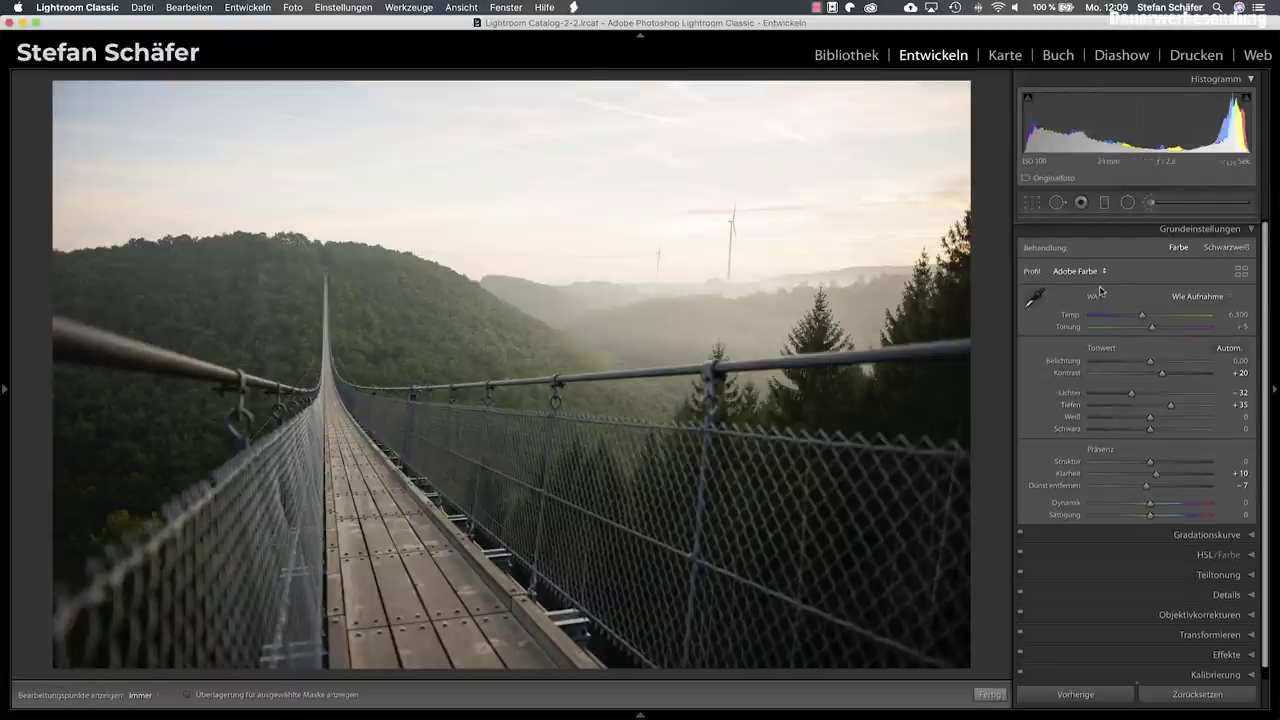
left_click(1163, 399)
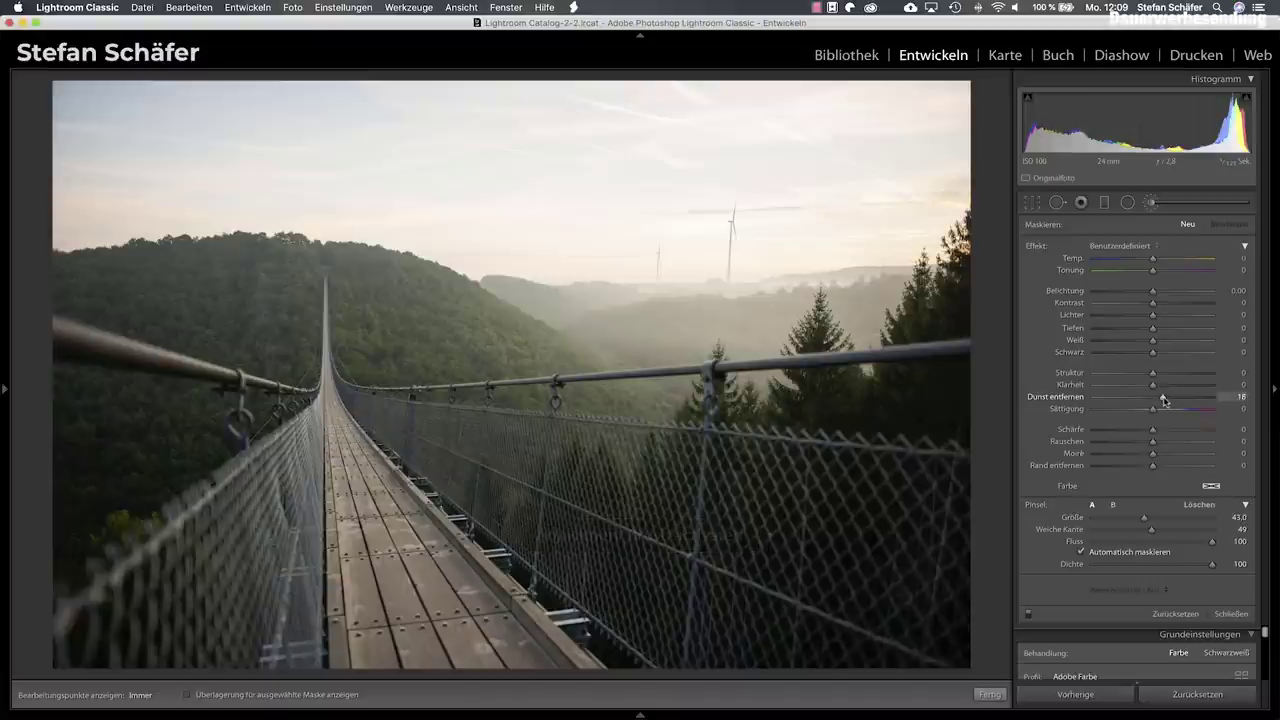
scroll(380, 450, "down", 5)
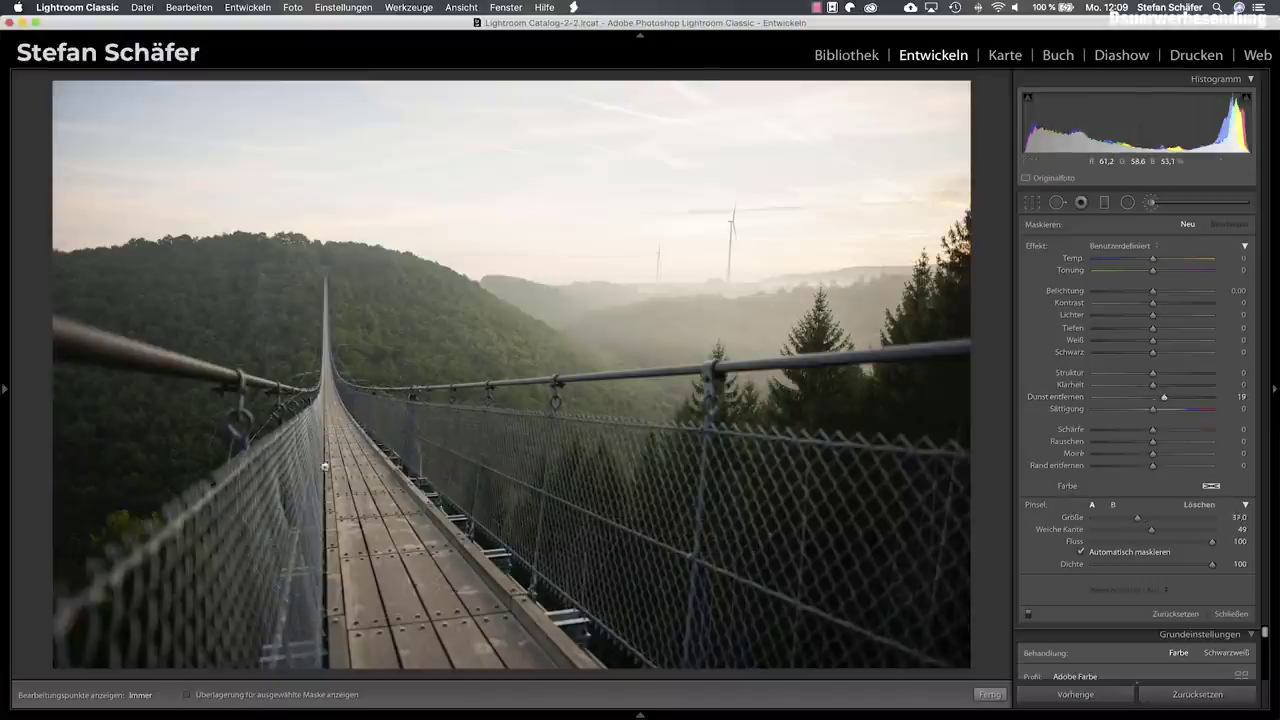
scroll(341, 455, "down", 5)
scroll(358, 453, "up", 1)
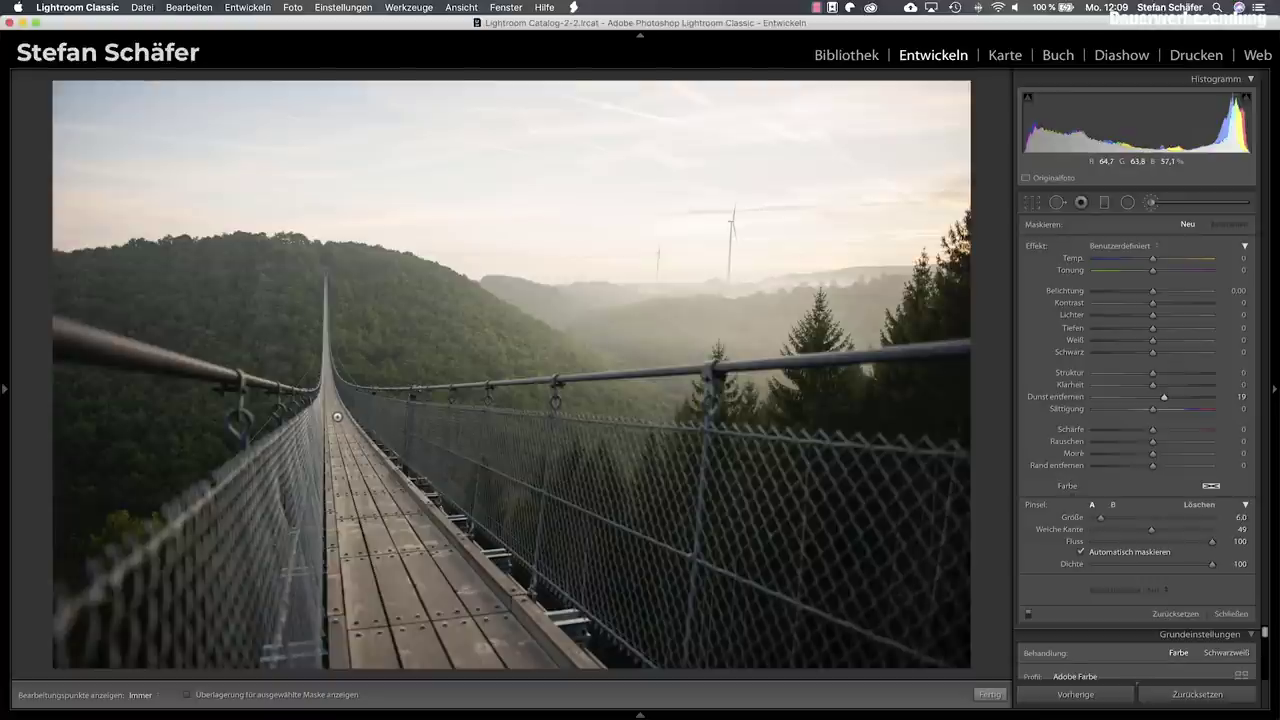
scroll(338, 414, "down", 1)
Paint the Dehaze +19 brush along the bridge deck and show its mask overlay.
left_click(335, 409)
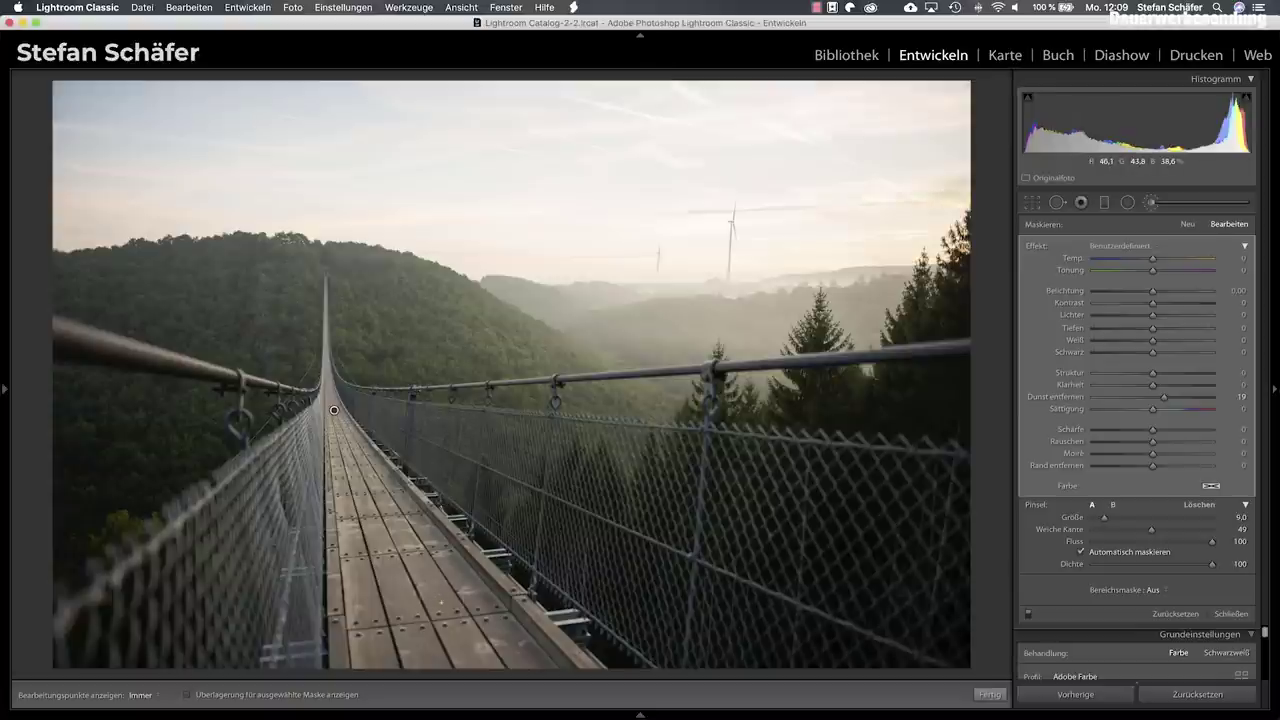
scroll(334, 410, "up", 2)
scroll(334, 410, "up", 2)
scroll(334, 410, "up", 1)
scroll(334, 410, "up", 1)
scroll(445, 663, "up", 2)
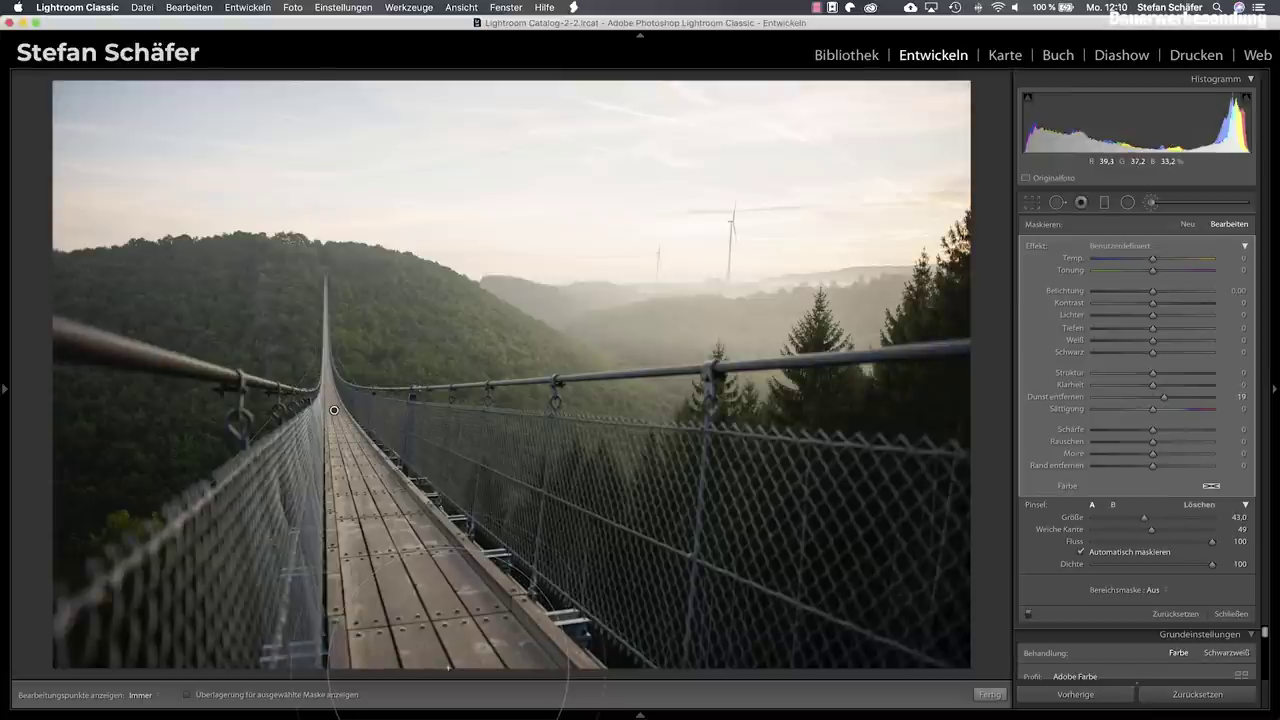
left_click_drag(447, 668, 400, 470)
key("o")
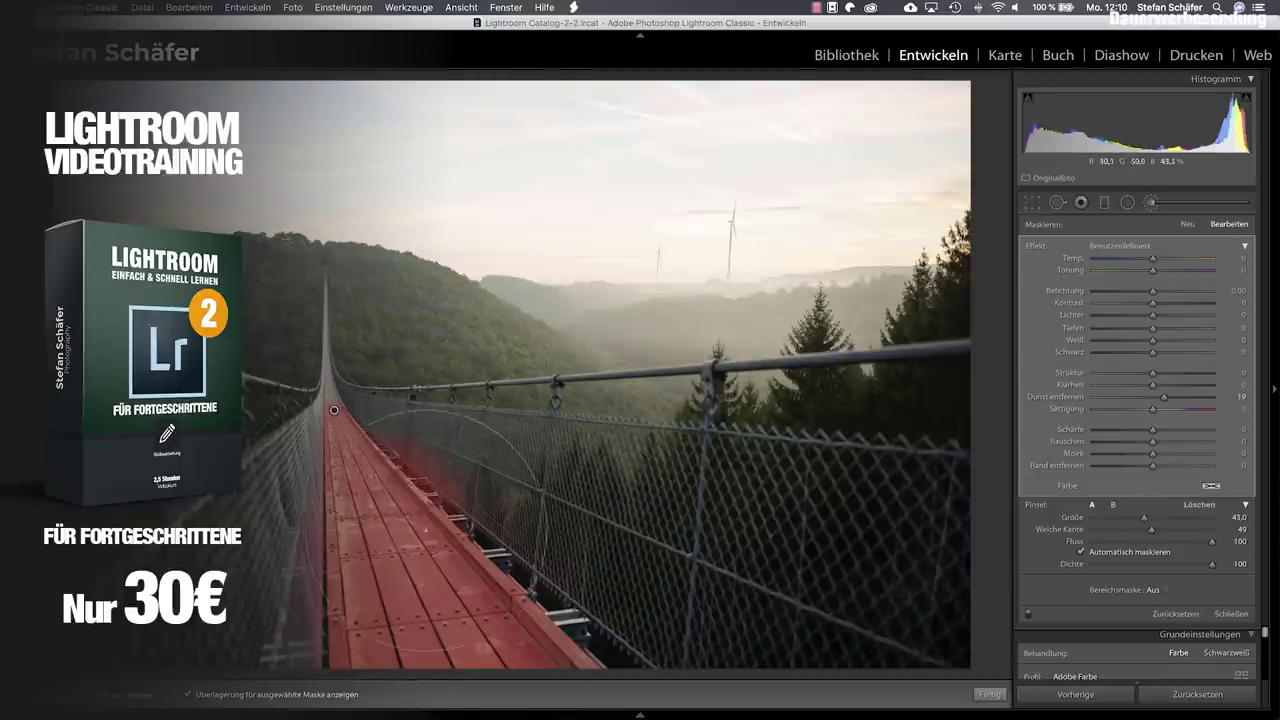
Erase brush overspill along the deck edges with Alt, then finish the brush adjustment.
scroll(423, 526, "down", 5)
scroll(447, 470, "down", 5)
scroll(439, 446, "down", 2)
key("alt")
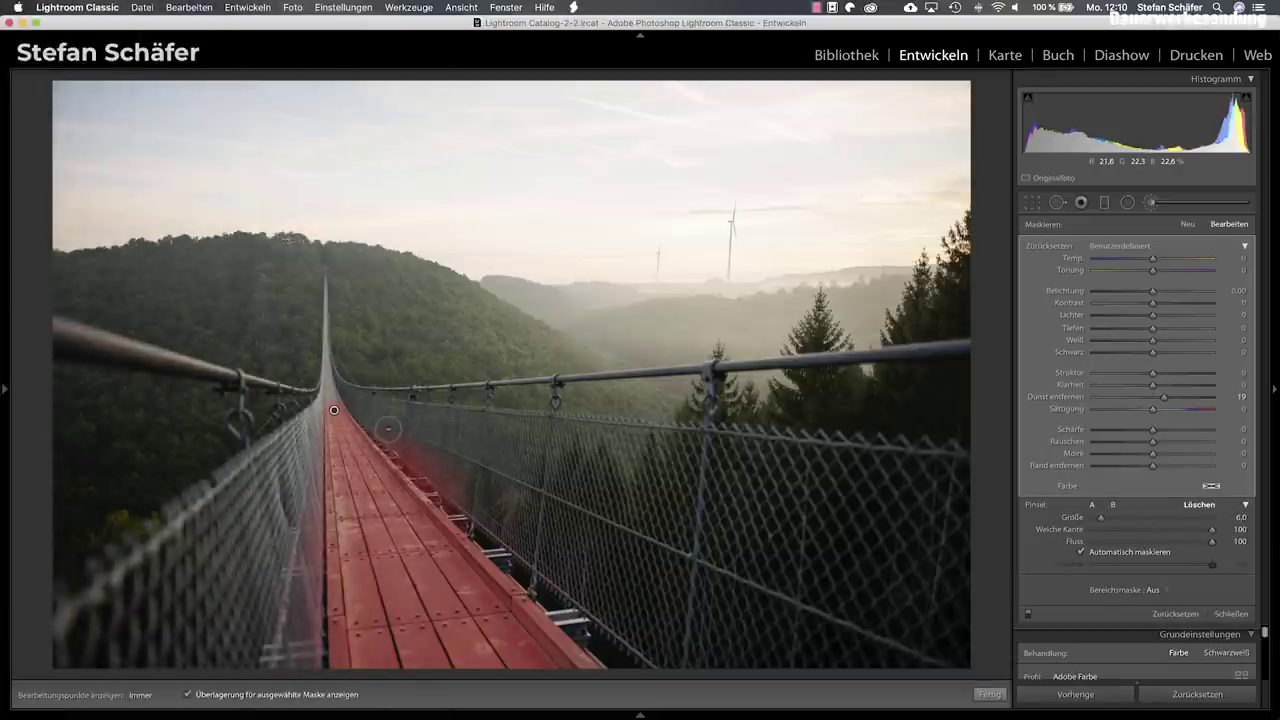
key("h")
key("h")
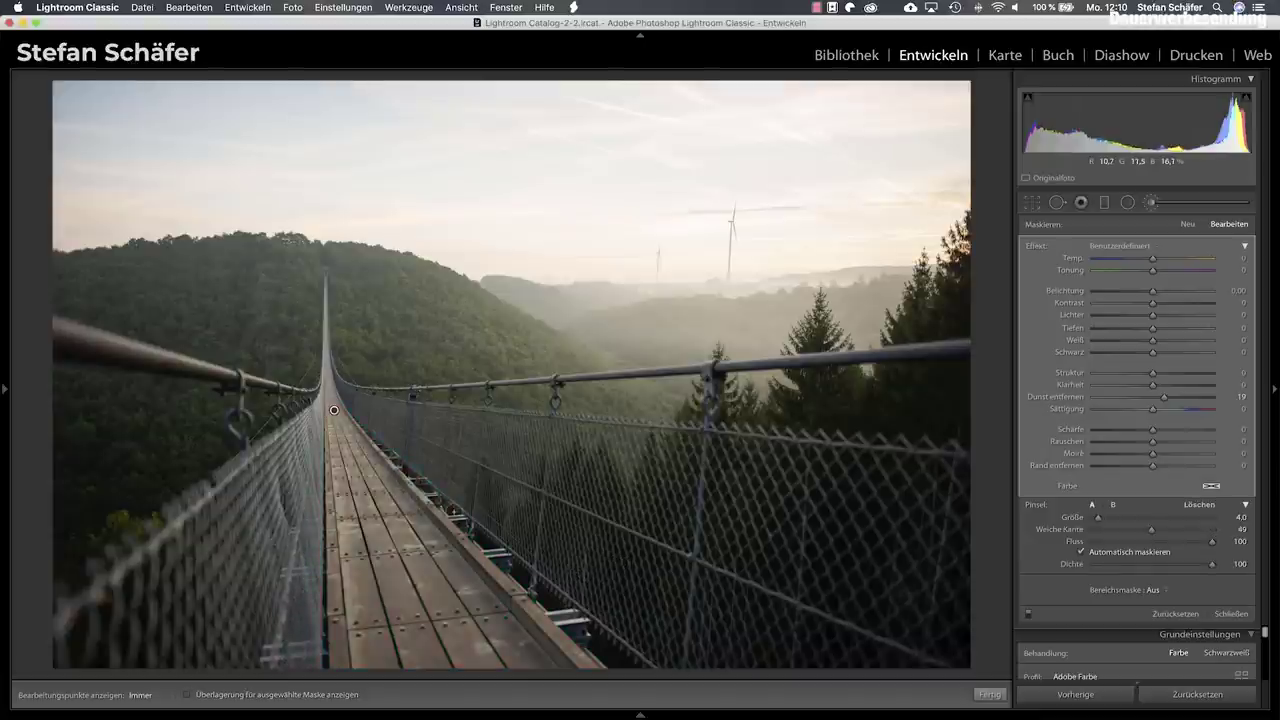
scroll(456, 509, "up", 1)
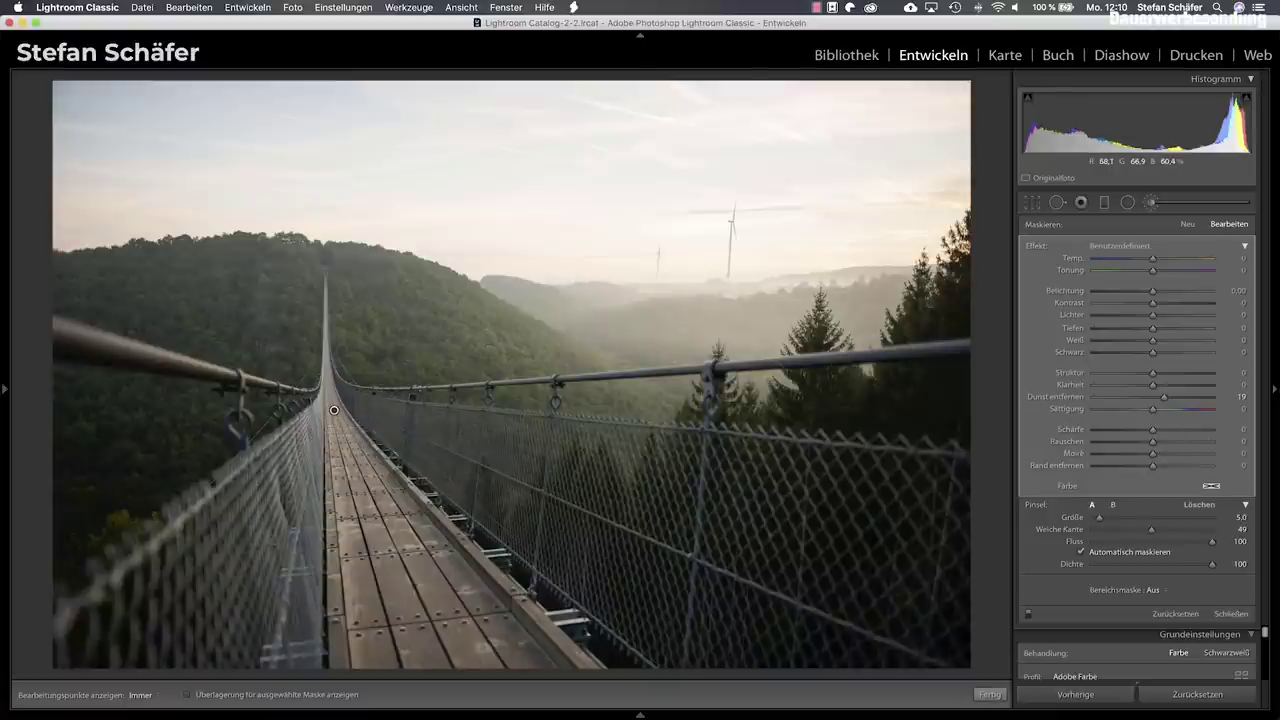
left_click(988, 694)
In Calibration, set the Green primary hue to -84 and Shadows tint to +7.
key("backslash")
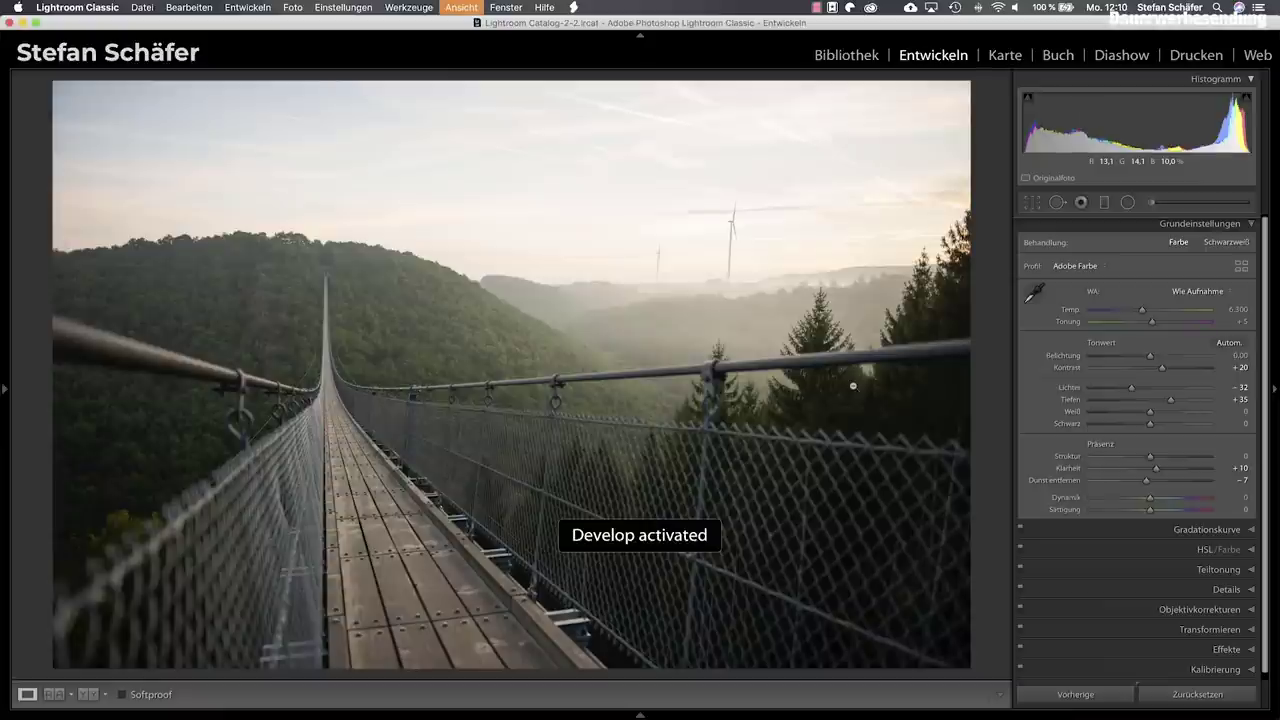
key("backslash")
key("backslash")
key("backslash")
scroll(1200, 600, "down", 1)
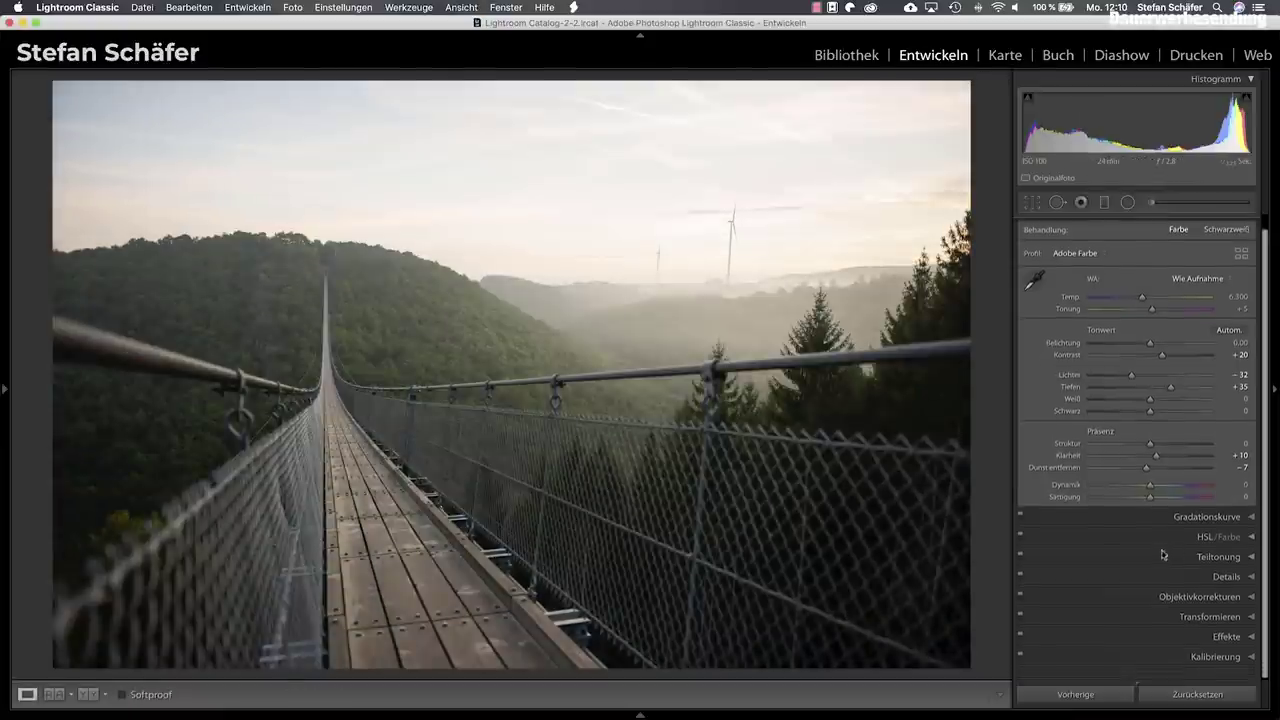
left_click(1228, 662)
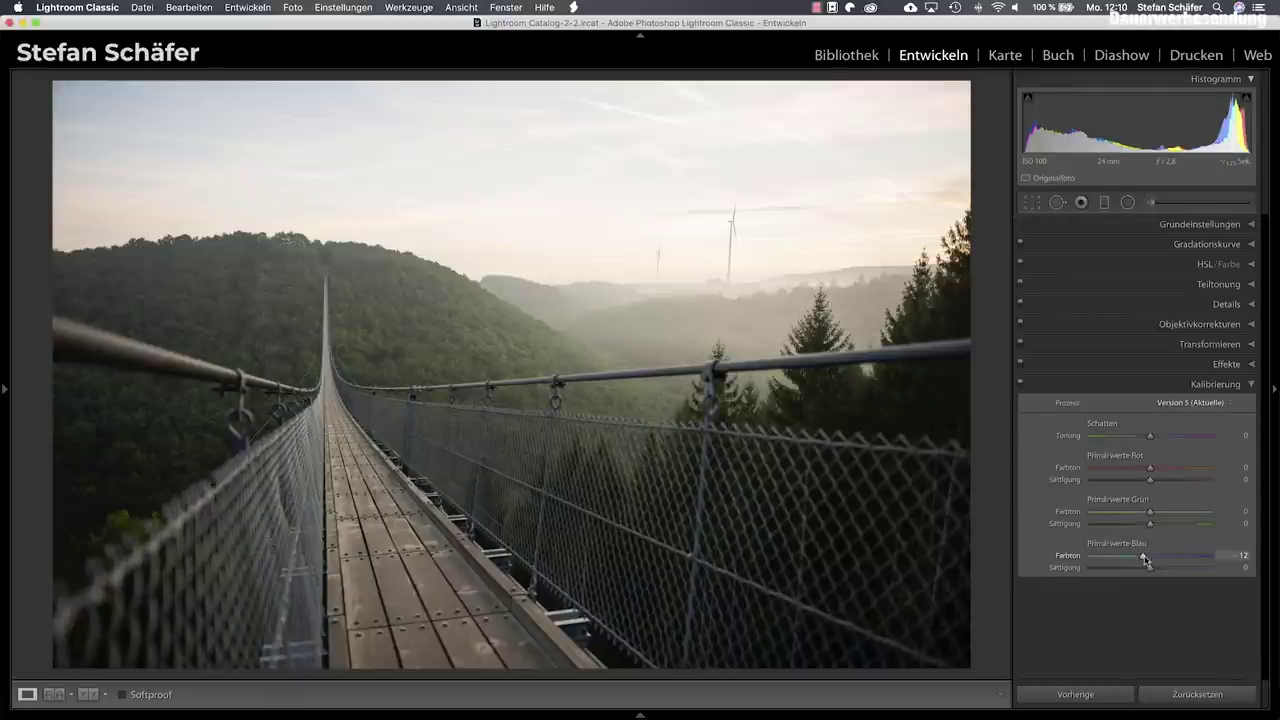
left_click_drag(1150, 511, 1120, 512)
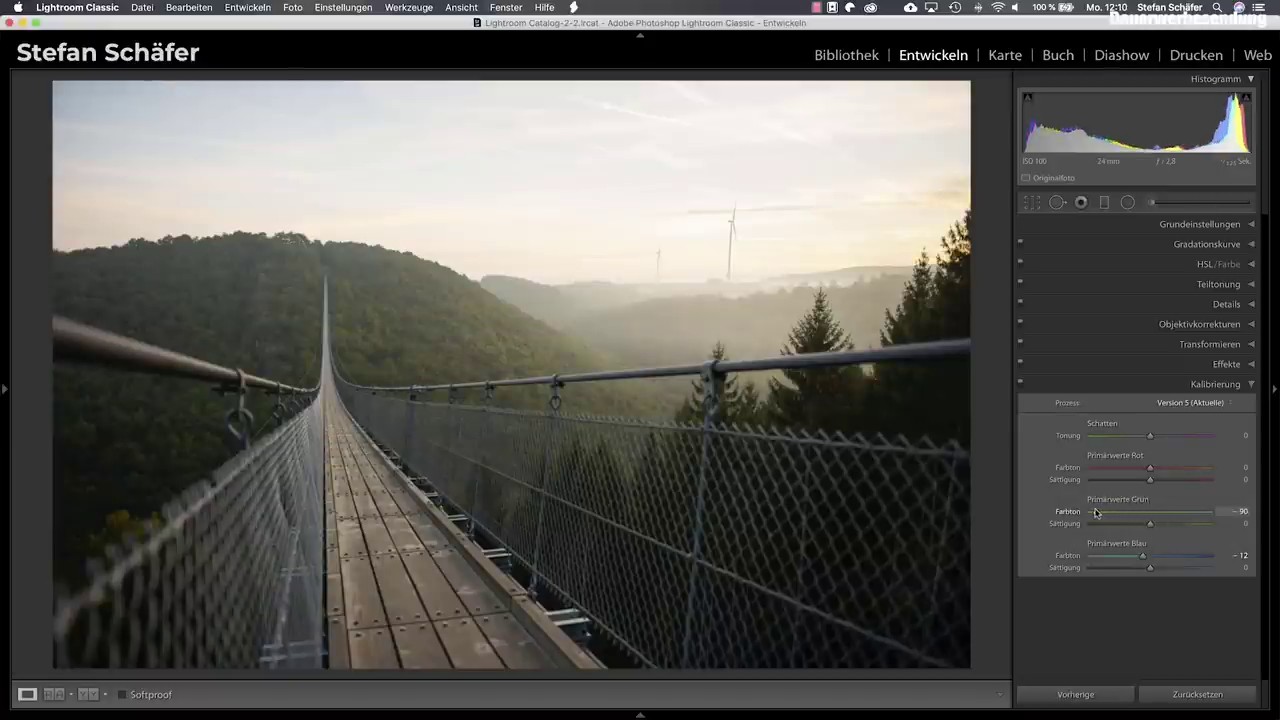
left_click_drag(1098, 512, 1100, 512)
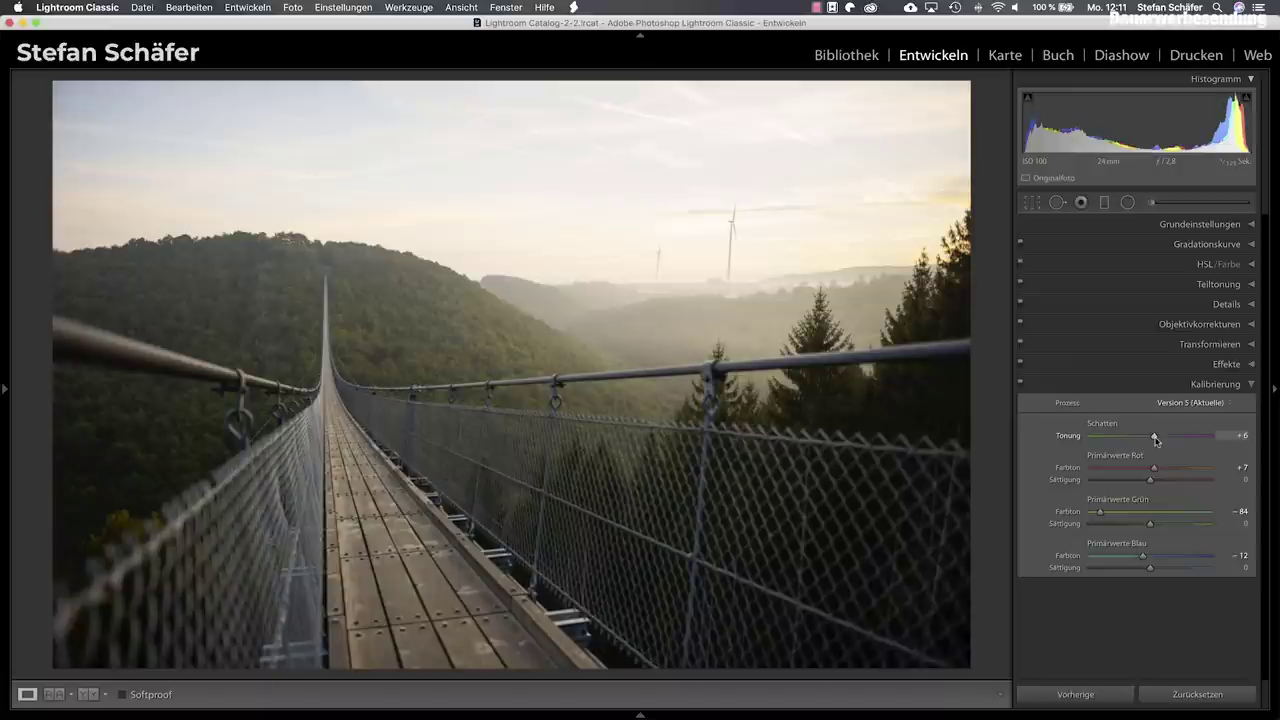
left_click_drag(1155, 438, 1157, 438)
Set Contrast to +30 and Exposure to -0.20, toggling the before view to compare.
left_click(1200, 224)
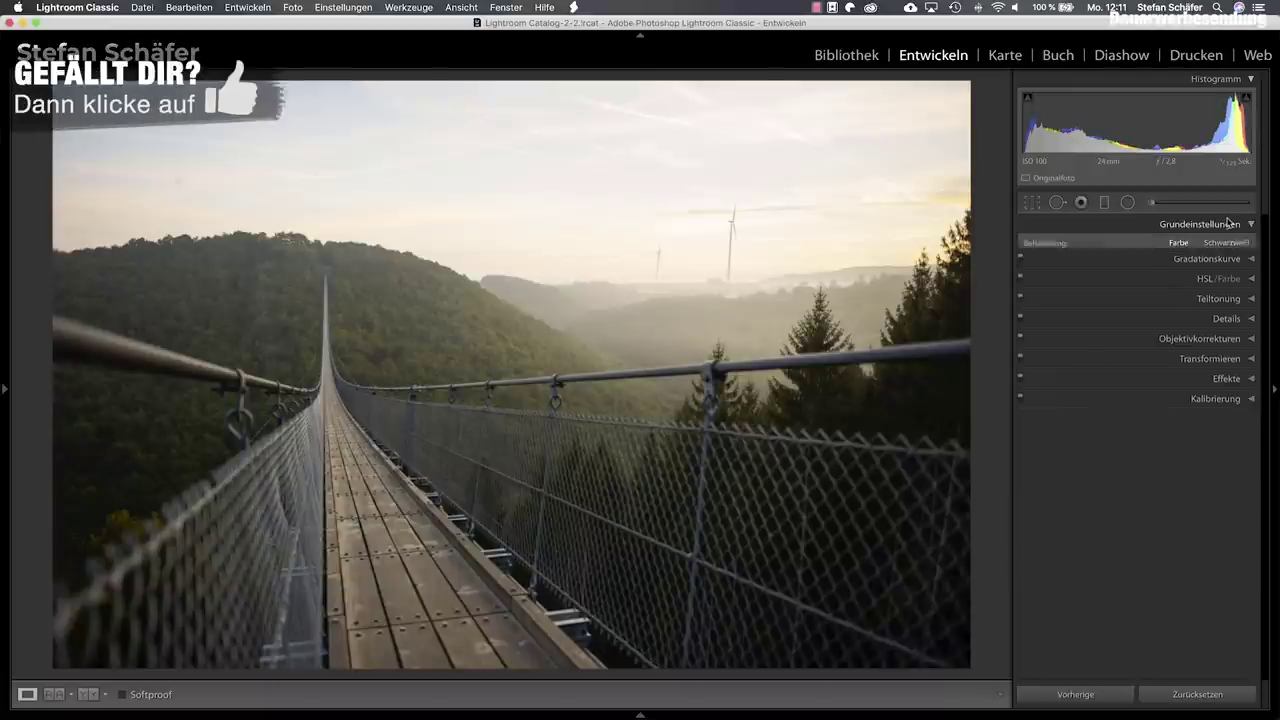
left_click_drag(1165, 370, 1168, 370)
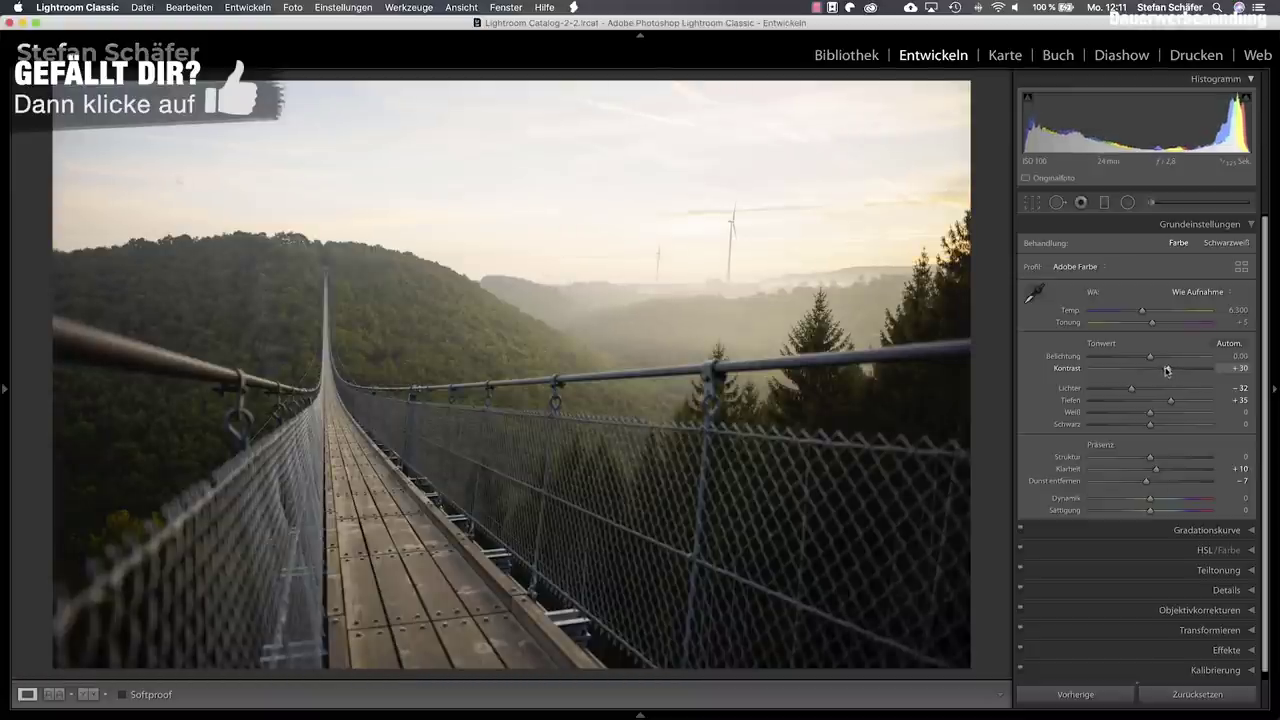
left_click_drag(1151, 357, 1149, 357)
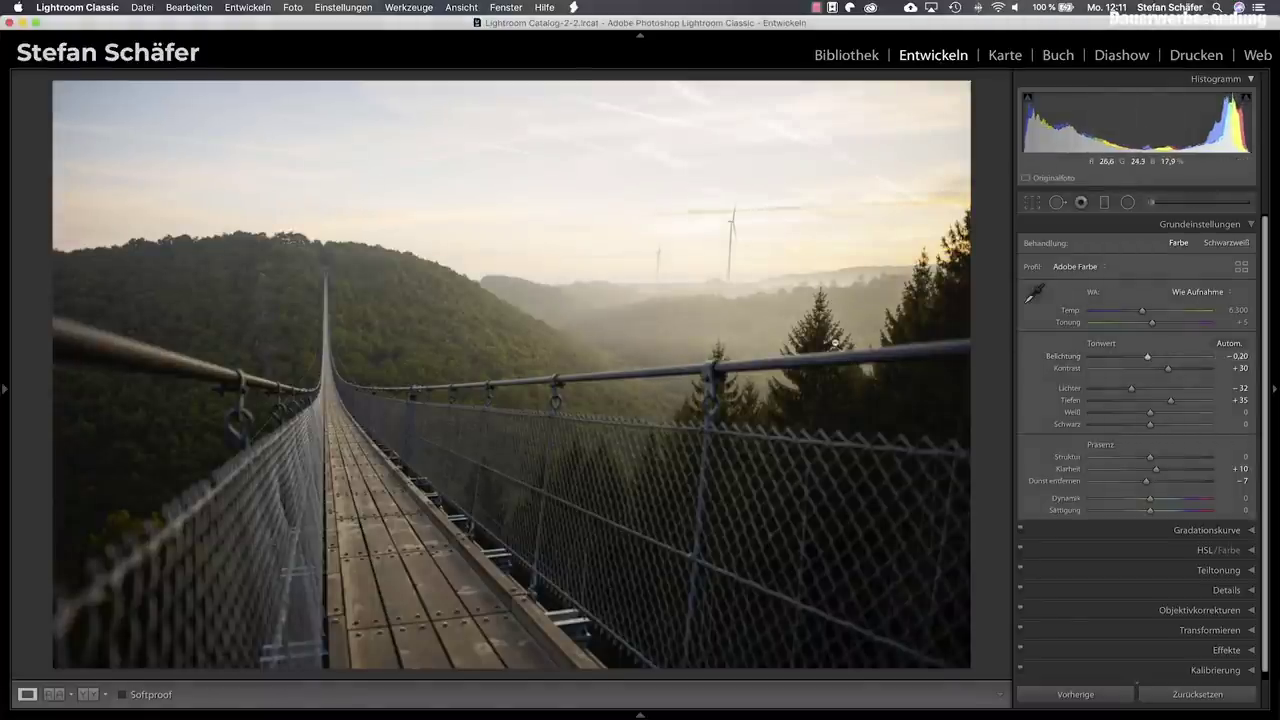
key("backslash")
key("backslash")
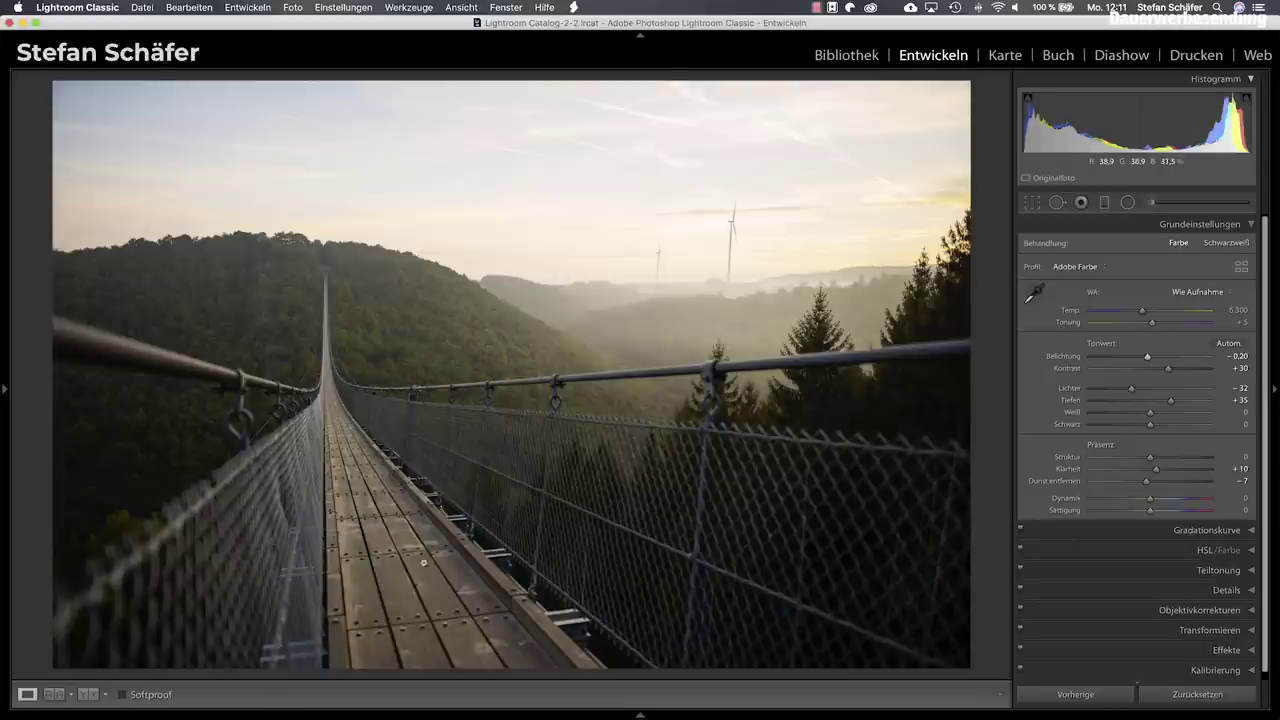
key("backslash")
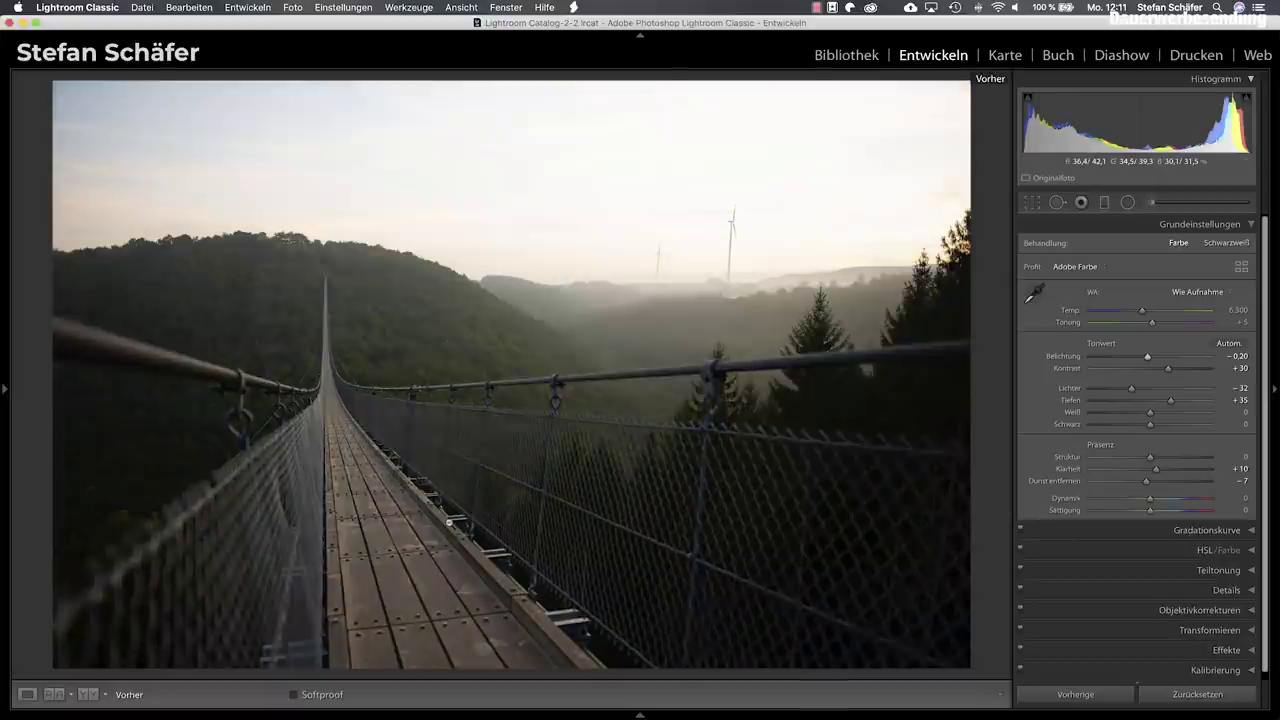
key("backslash")
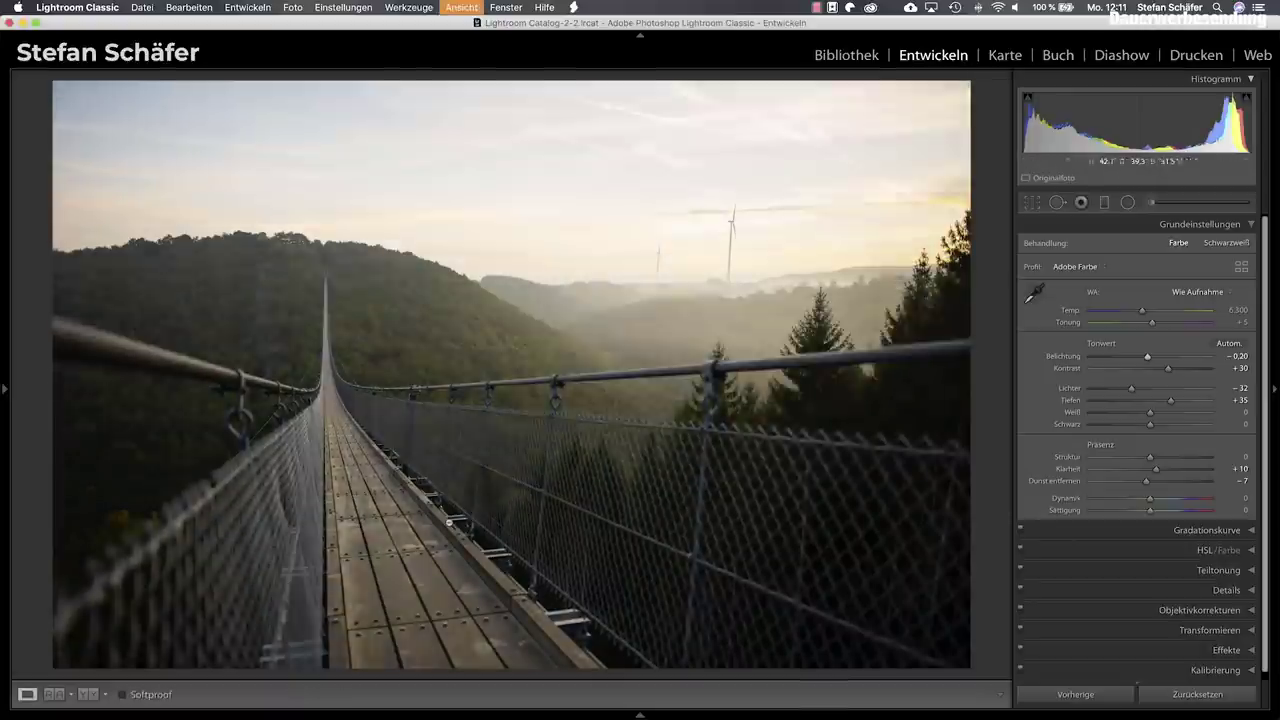
key("backslash")
key("backslash")
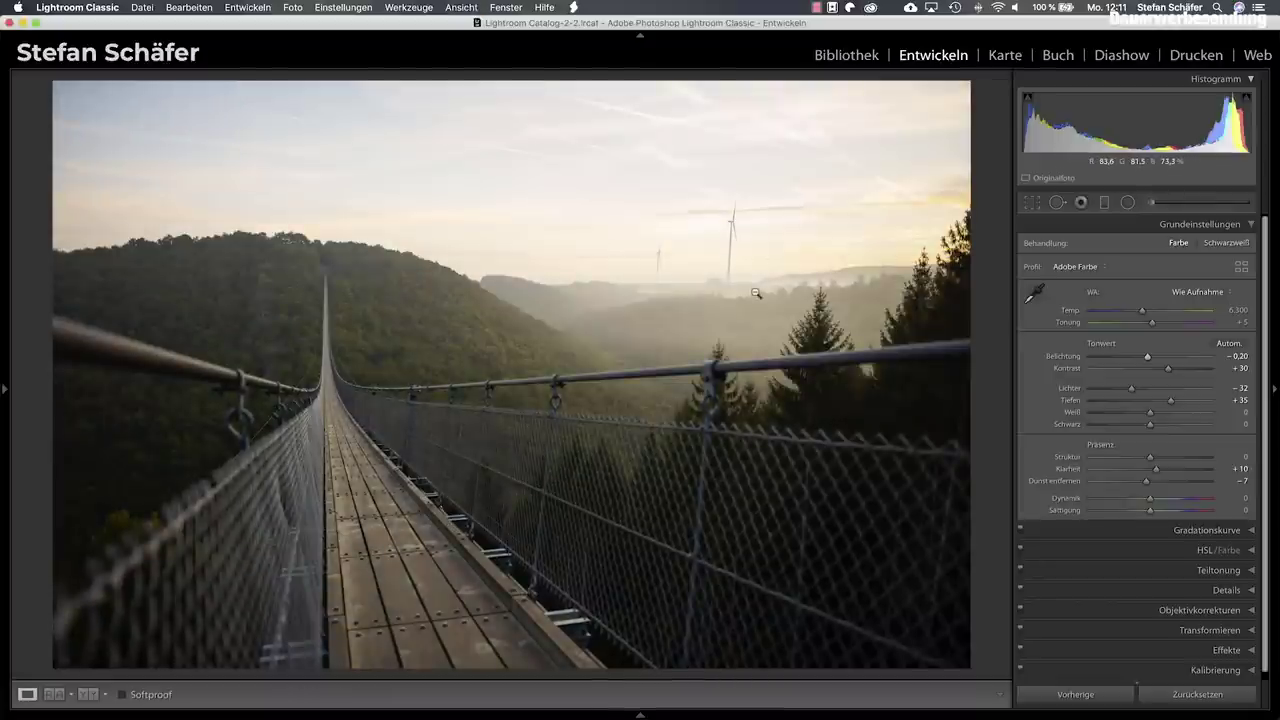
Start a radial filter with Dehaze -20, raised Exposure and a warm yellow colour.
left_click(1128, 203)
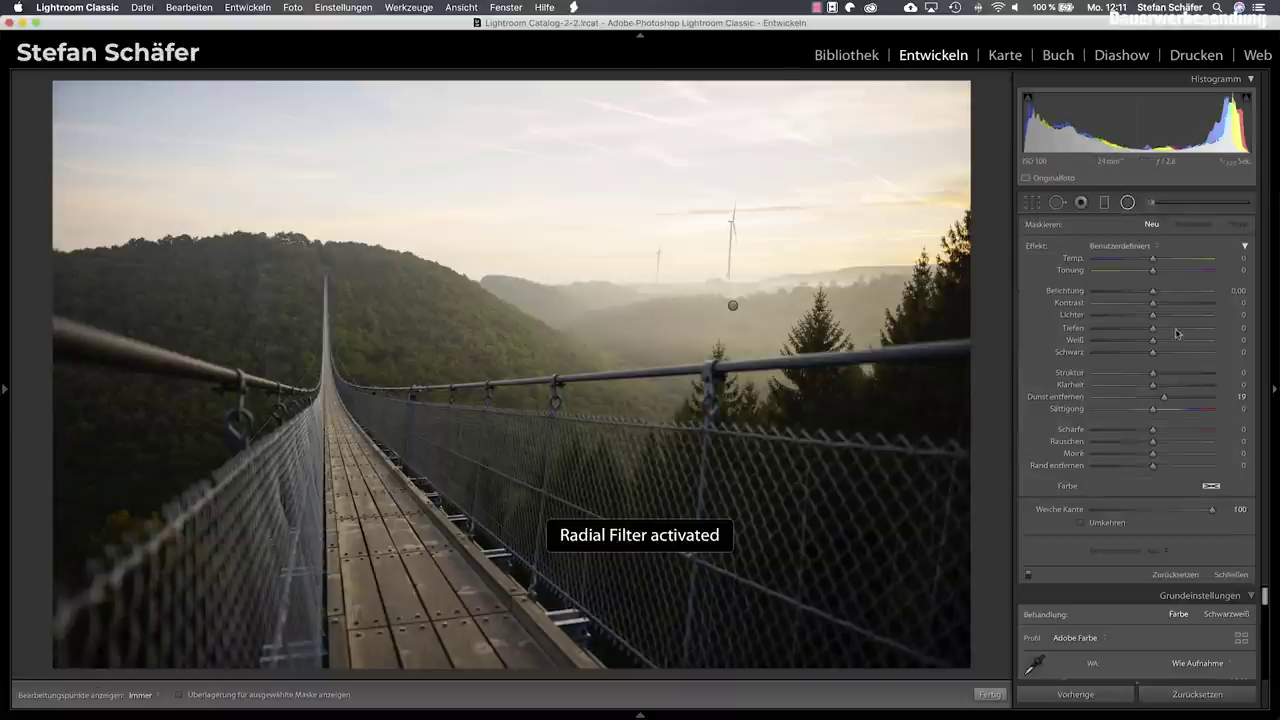
left_click_drag(1136, 403, 1140, 399)
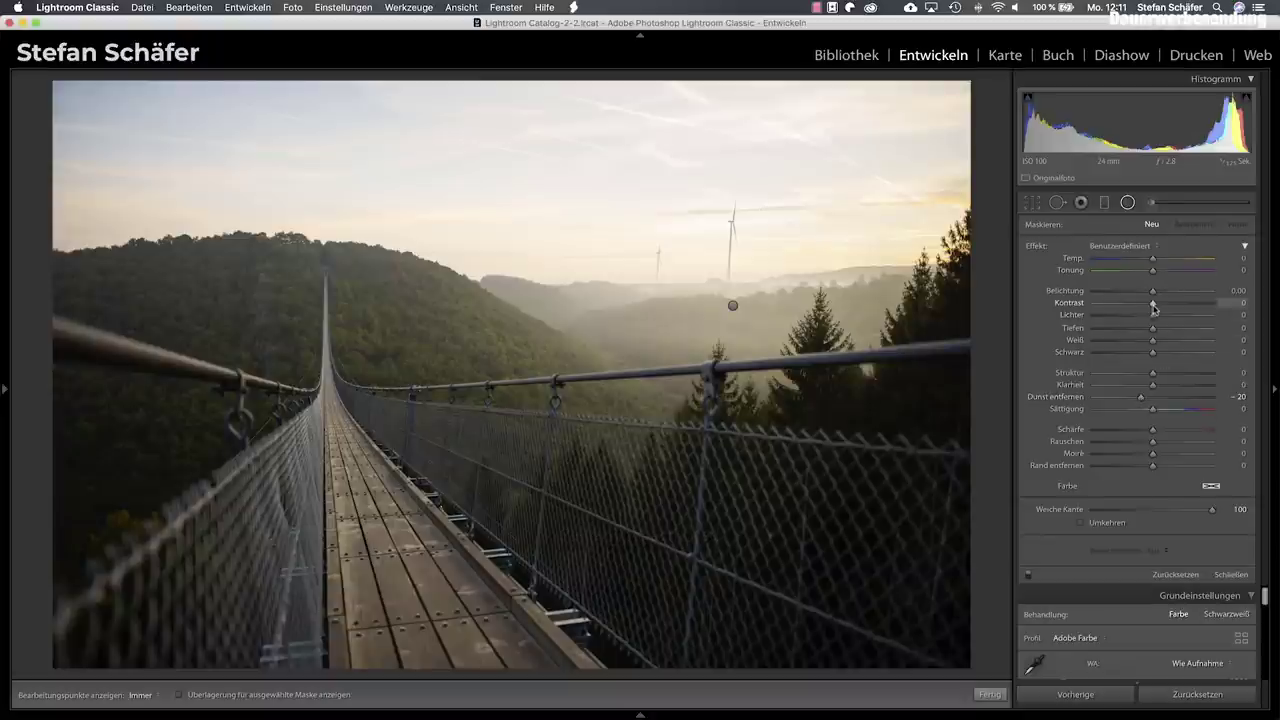
left_click_drag(1153, 291, 1168, 292)
left_click(1211, 486)
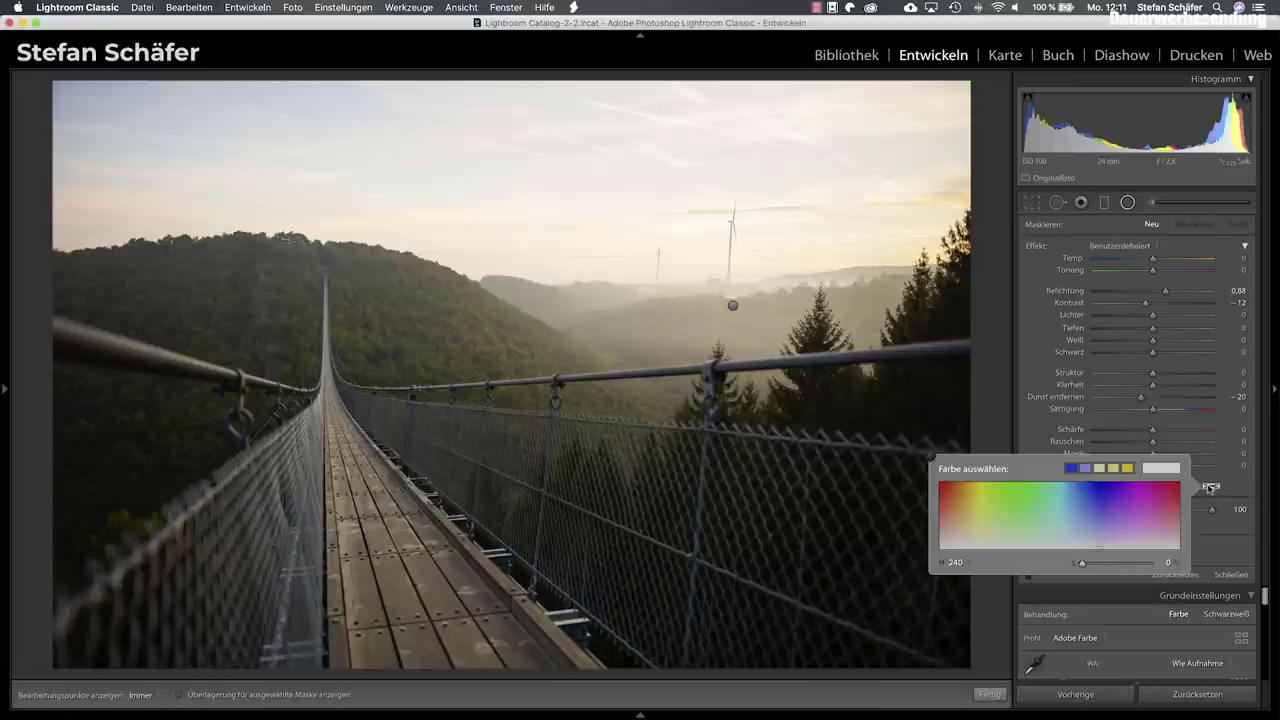
left_click(1113, 468)
Draw and stretch the ellipse across the sky around the wind turbines, toggling Invert.
left_click_drag(805, 213, 1007, 290)
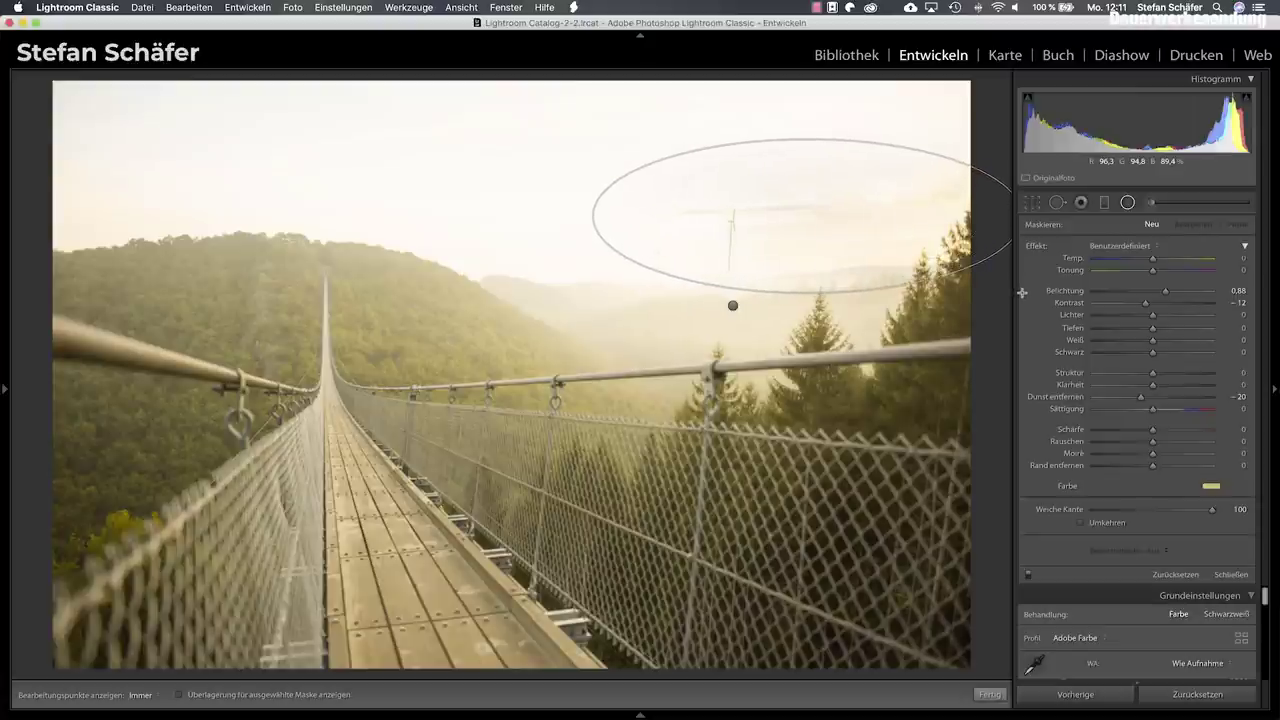
left_click_drag(1007, 290, 1022, 294)
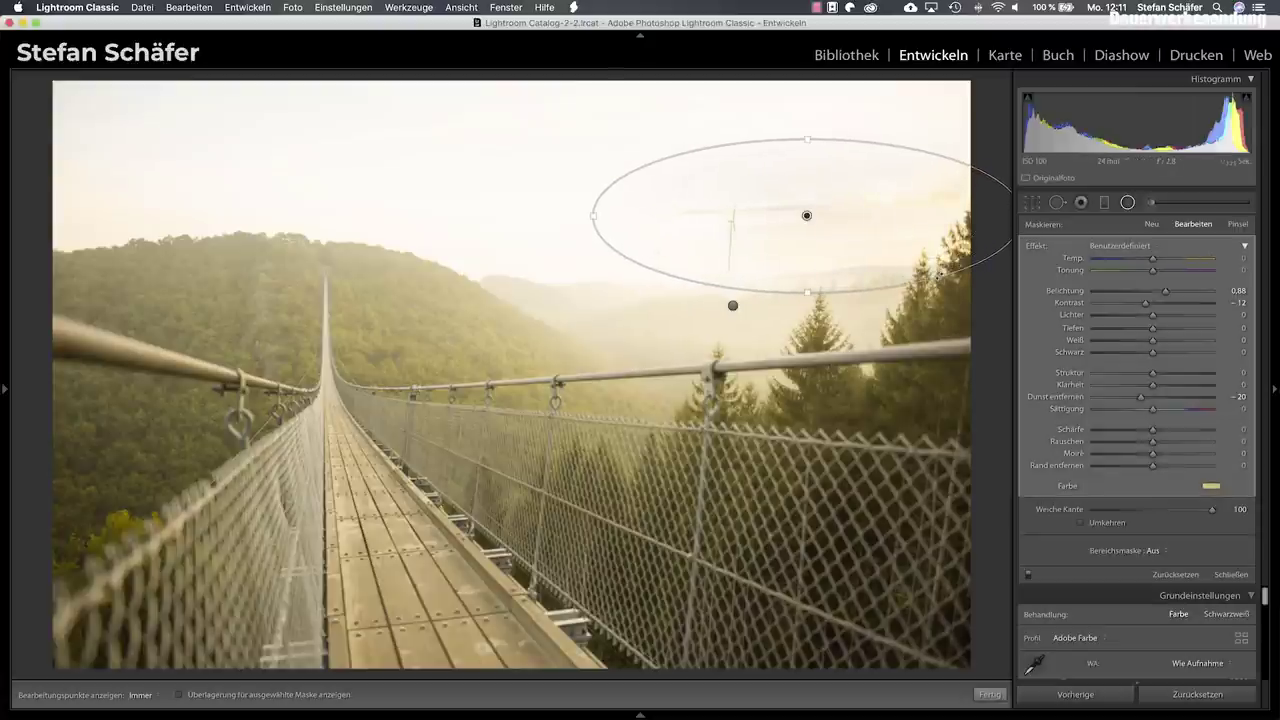
left_click(1104, 526)
left_click_drag(592, 218, 507, 216)
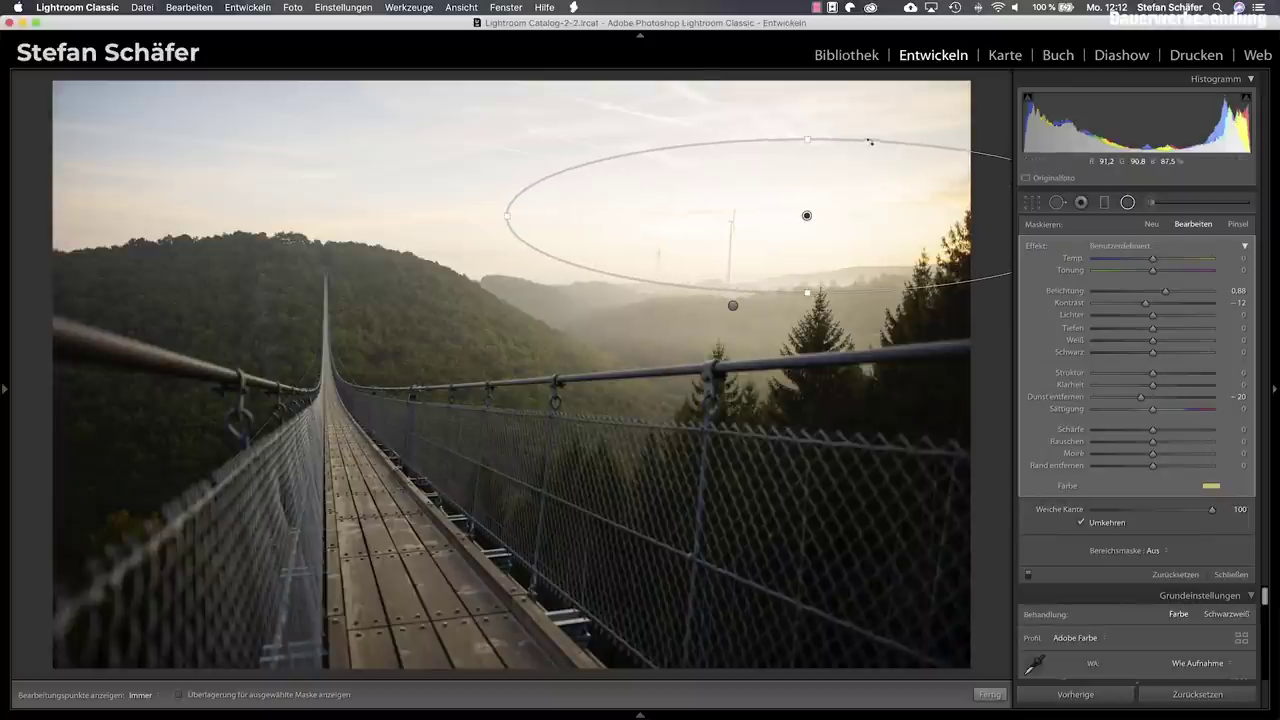
left_click_drag(808, 139, 809, 104)
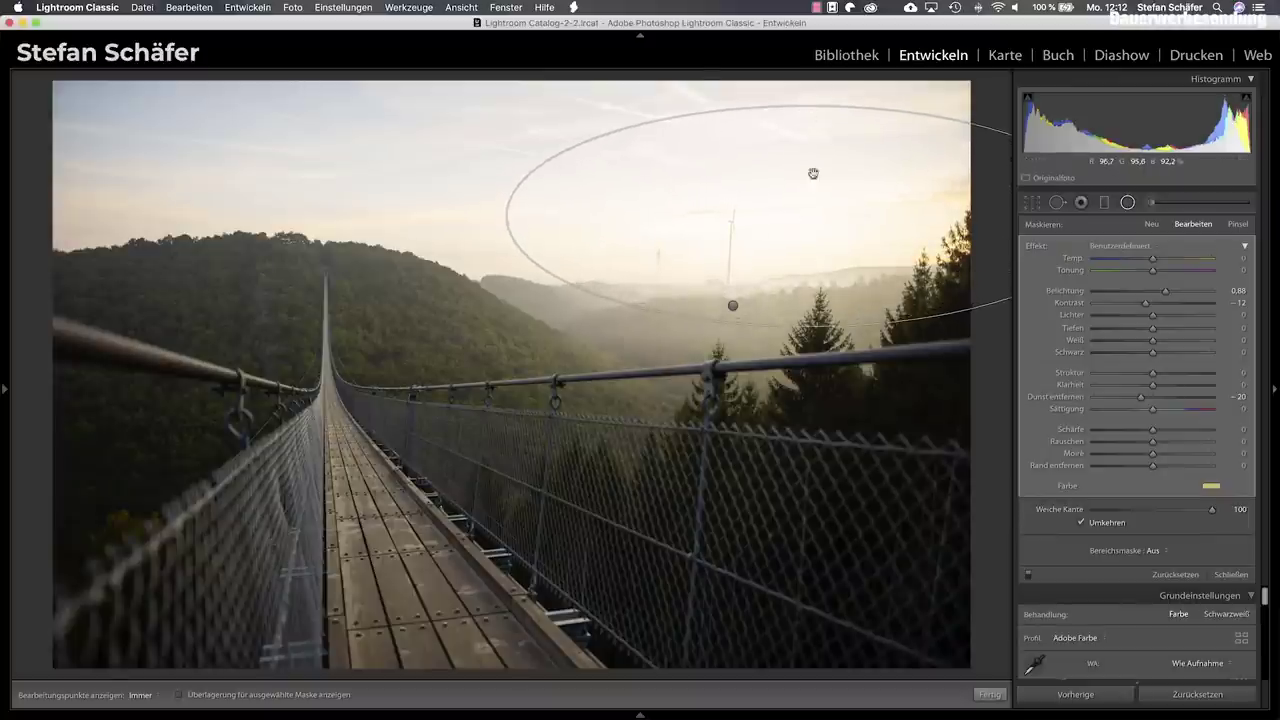
left_click_drag(809, 214, 887, 233)
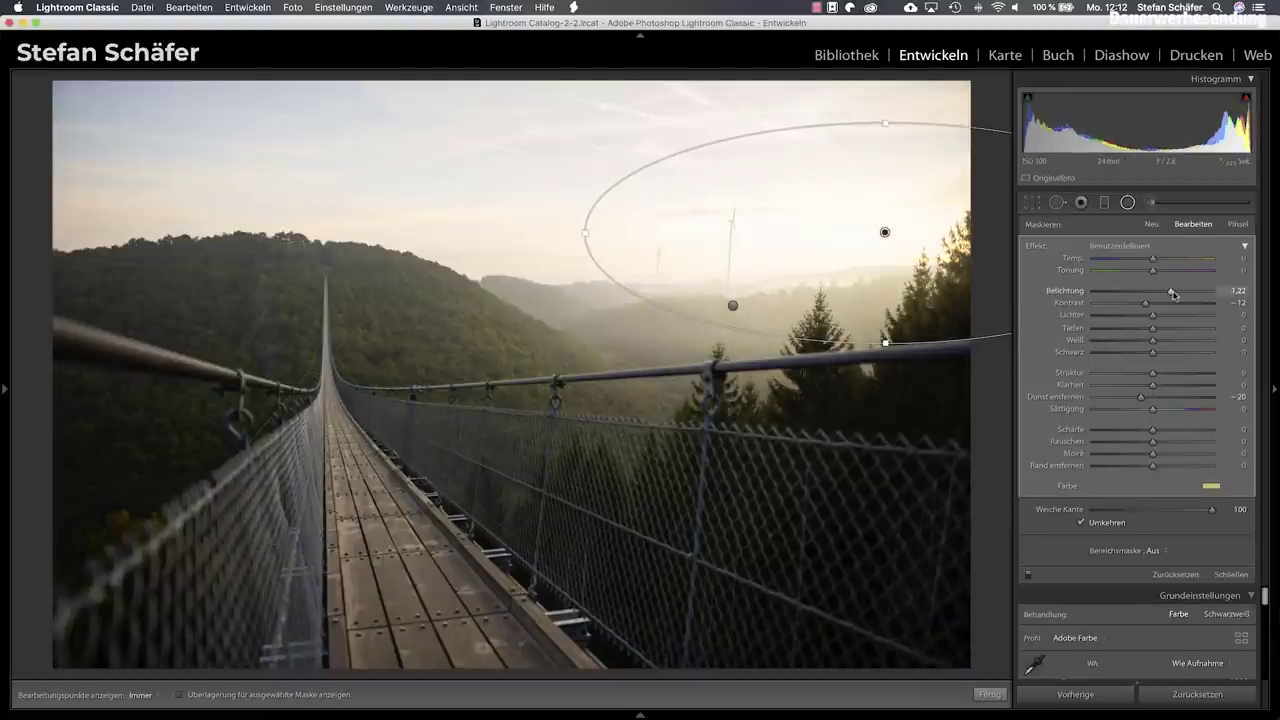
Set Exposure to 1.00, rotate the ellipse to the horizon, and apply Luminance range 24/100.
left_click_drag(1171, 293, 1161, 264)
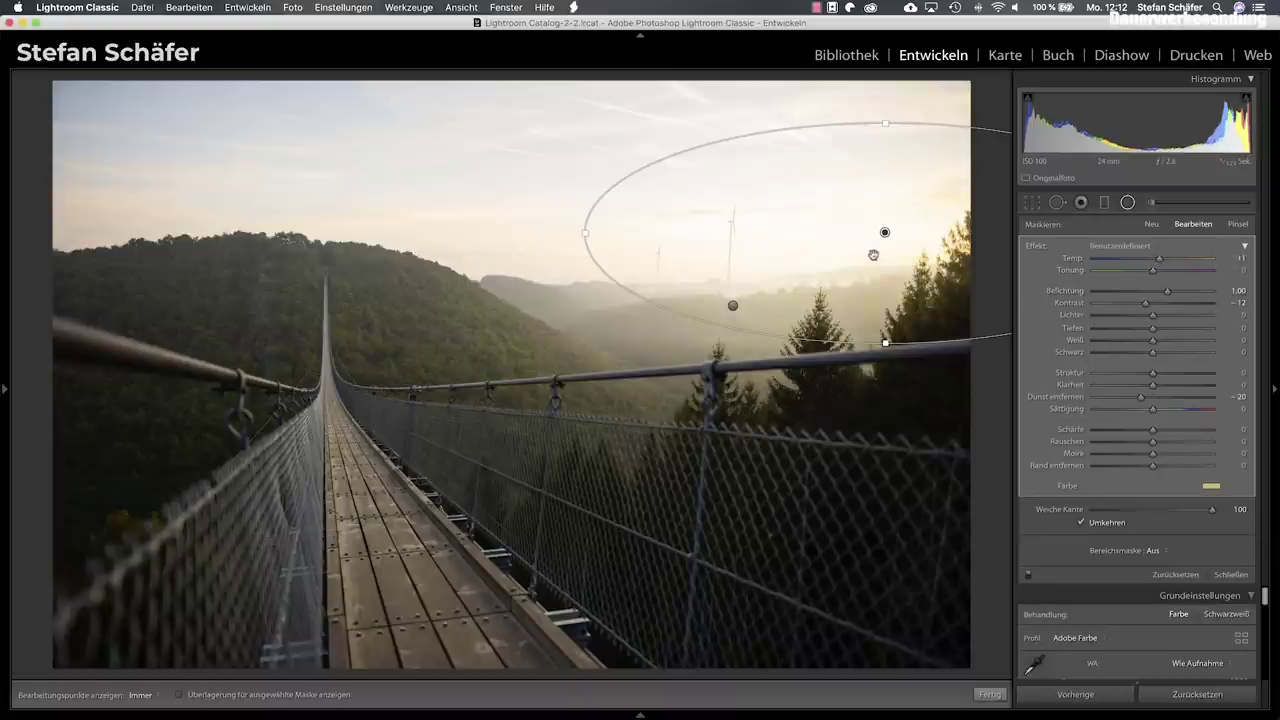
left_click_drag(900, 243, 919, 234)
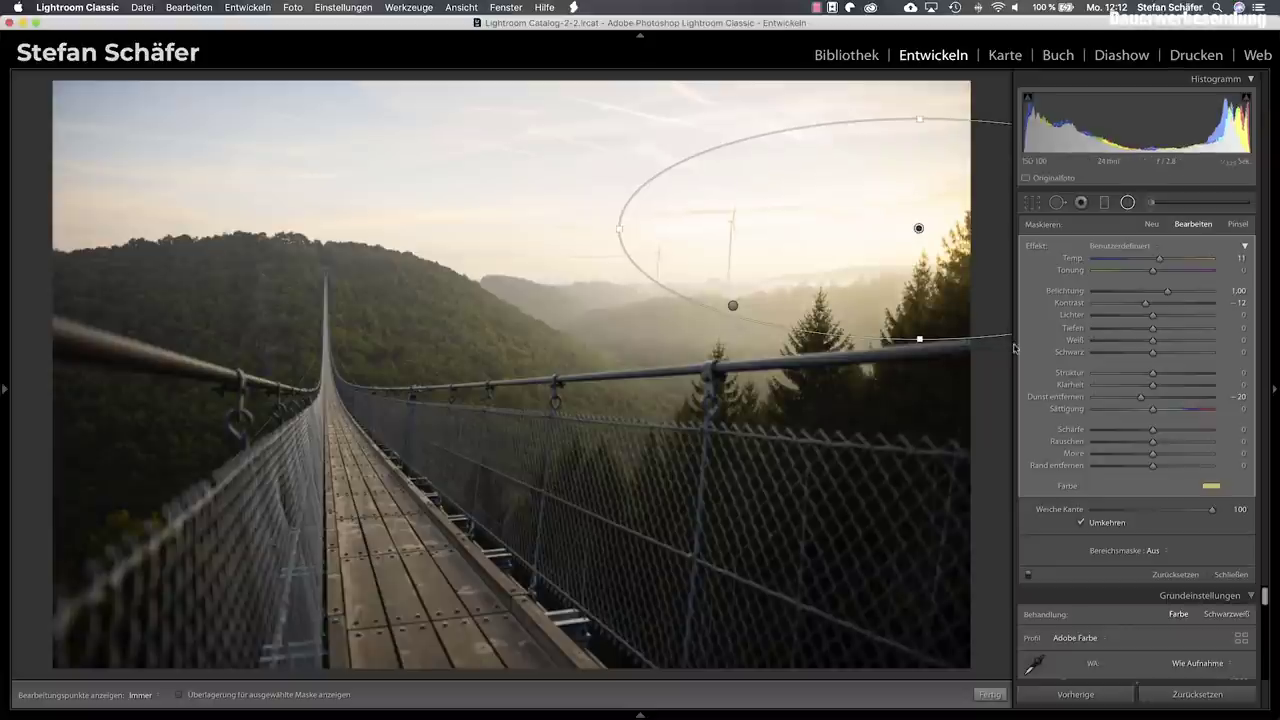
left_click(1150, 550)
left_click(1156, 568)
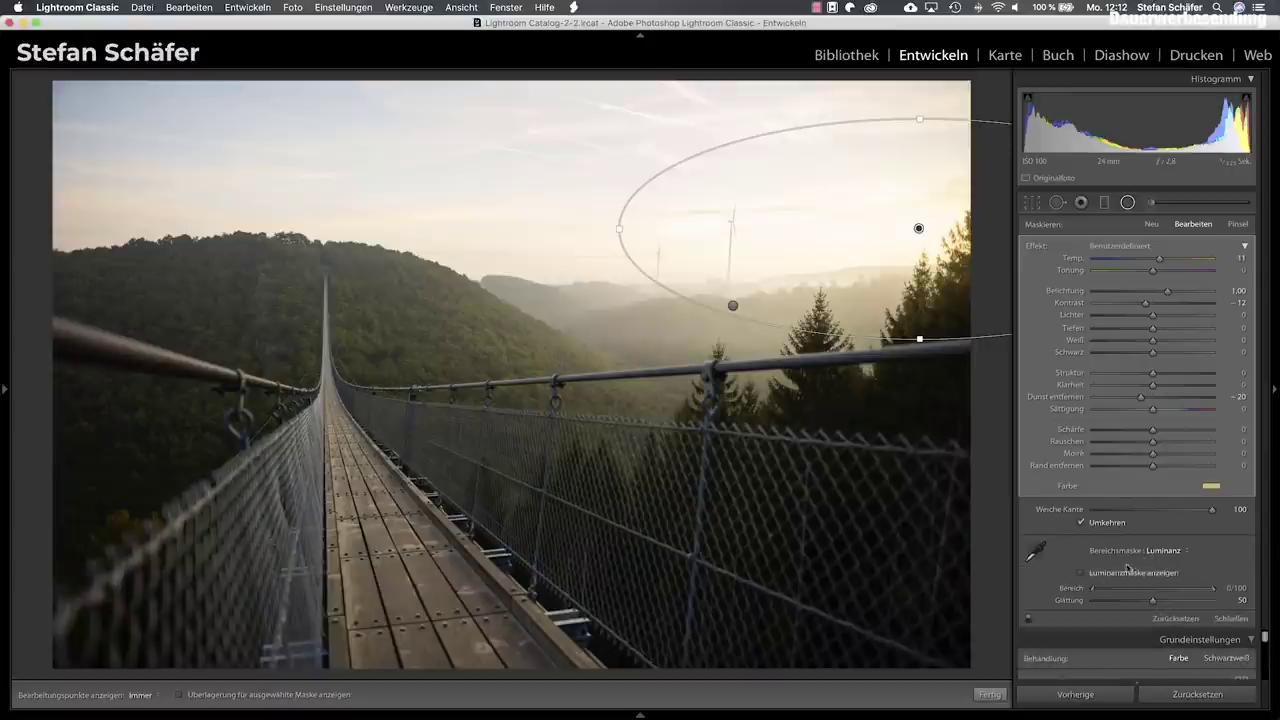
left_click_drag(1097, 589, 1122, 590)
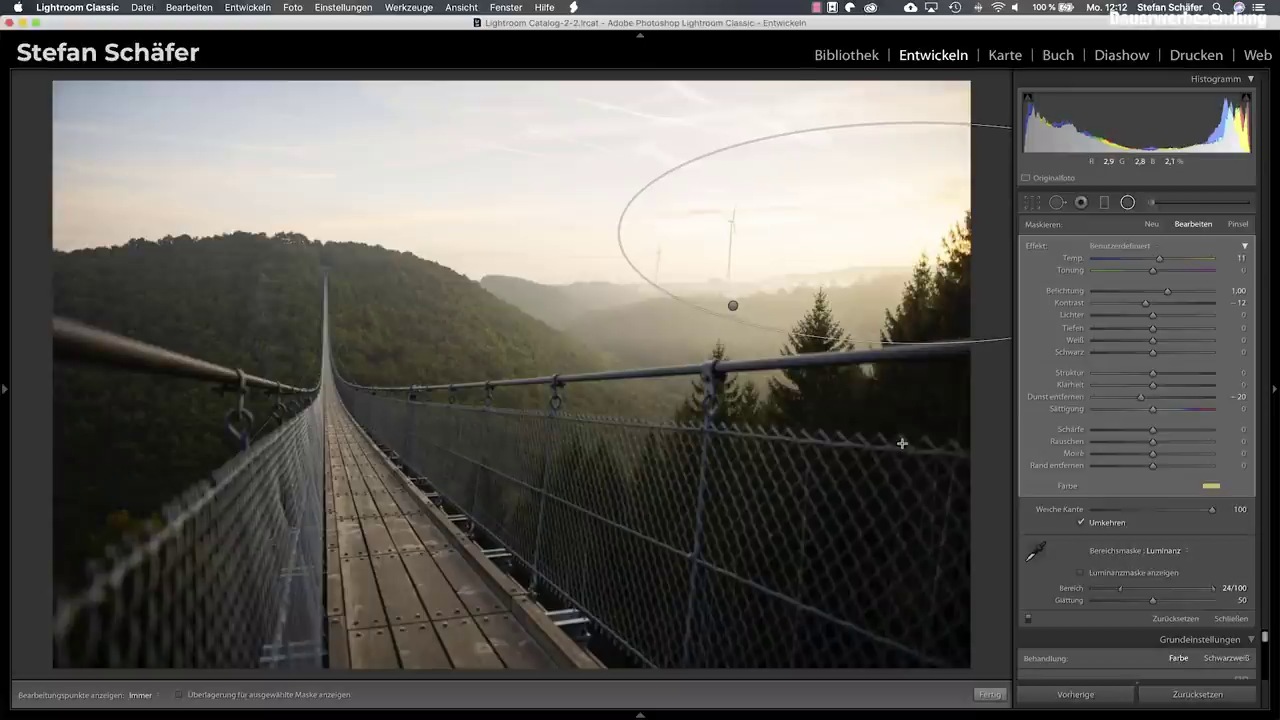
Close the Radial Filter and toggle the Before view to compare the warm sky glow with the original.
left_click(989, 693)
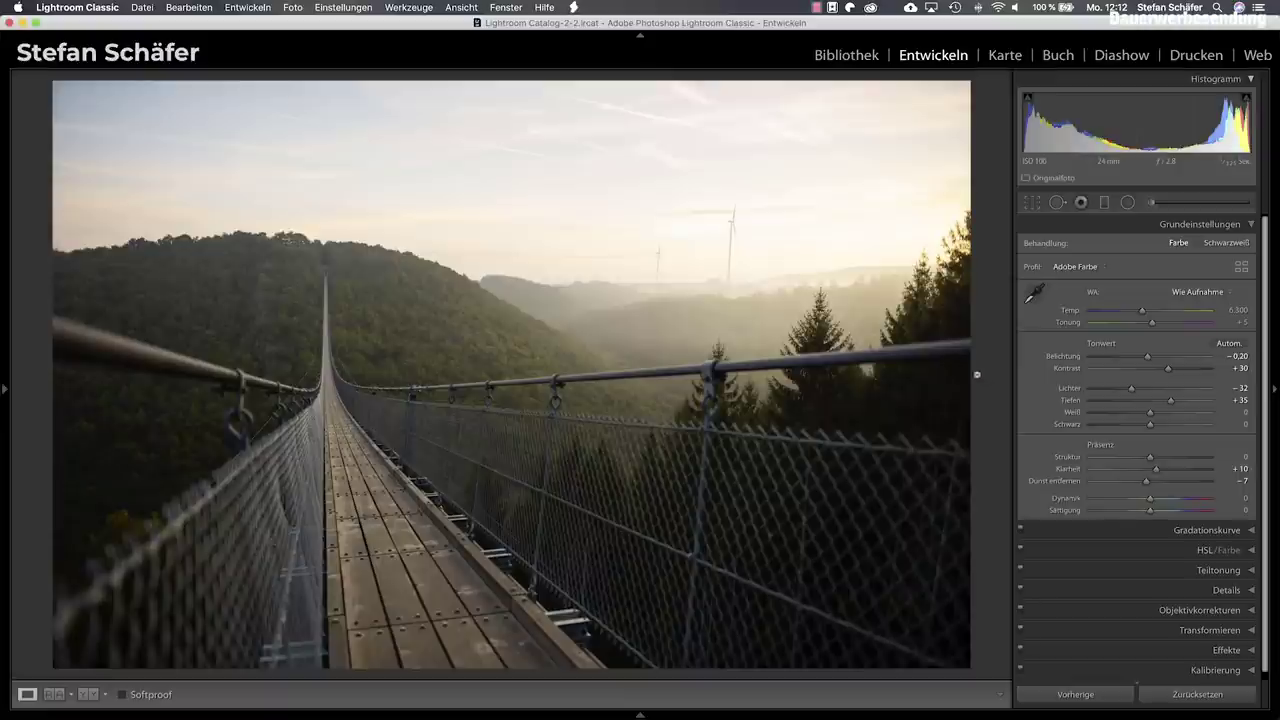
key("backslash")
key("backslash")
key("backslash")
key("backslash")
key("backslash")
key("backslash")
key("backslash")
key("backslash")
key("backslash")
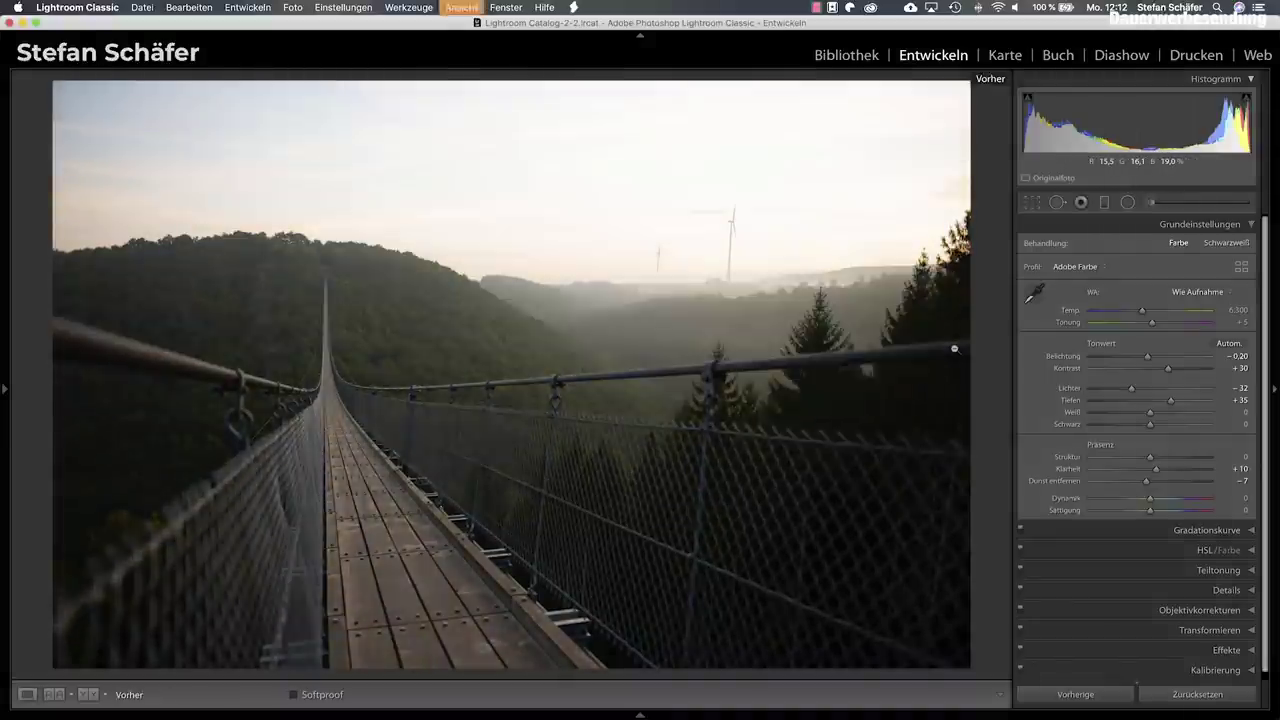
key("backslash")
key("backslash")
key("backslash")
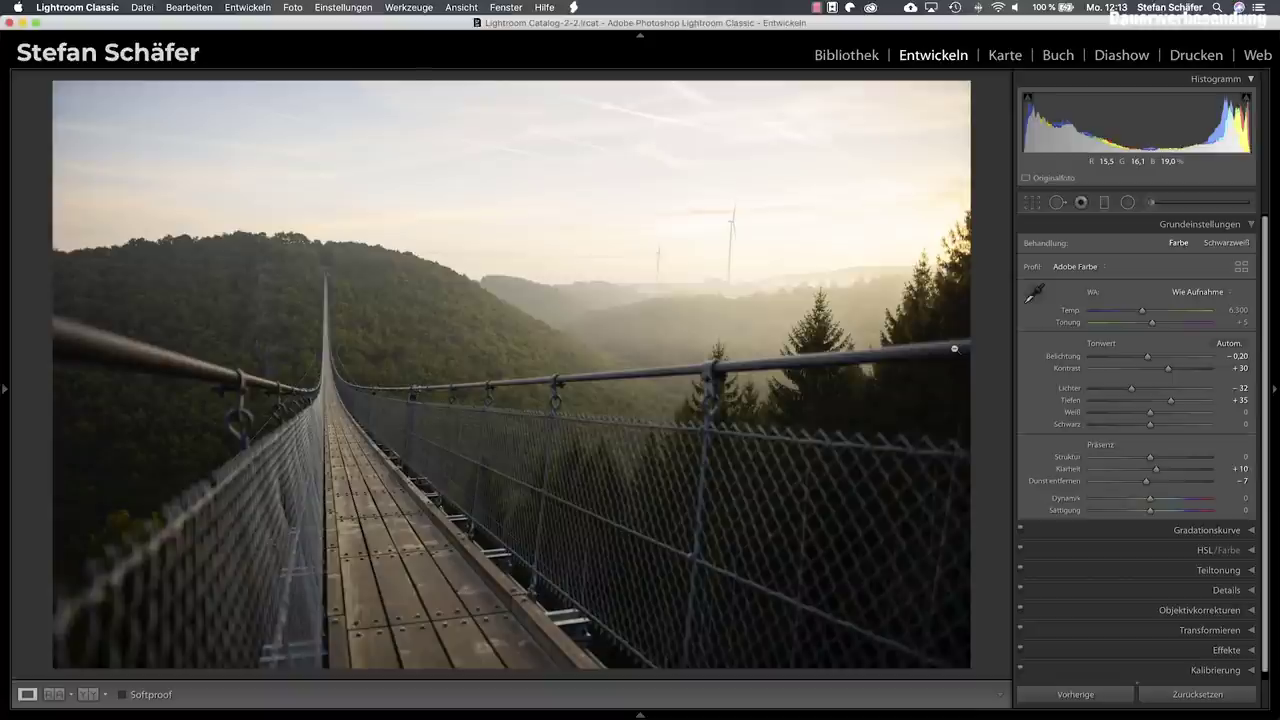
key("backslash")
key("backslash")
key("backslash")
key("backslash")
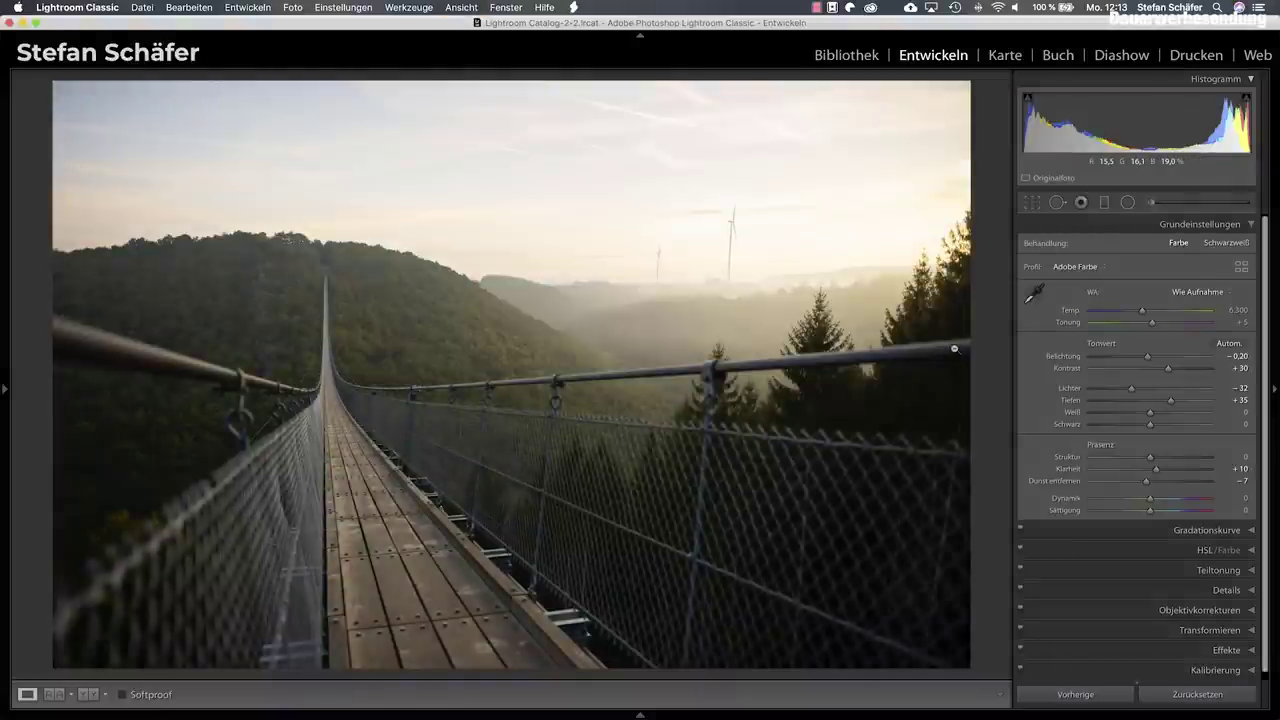
key("backslash")
key("backslash")
key("backslash")
key("backslash")
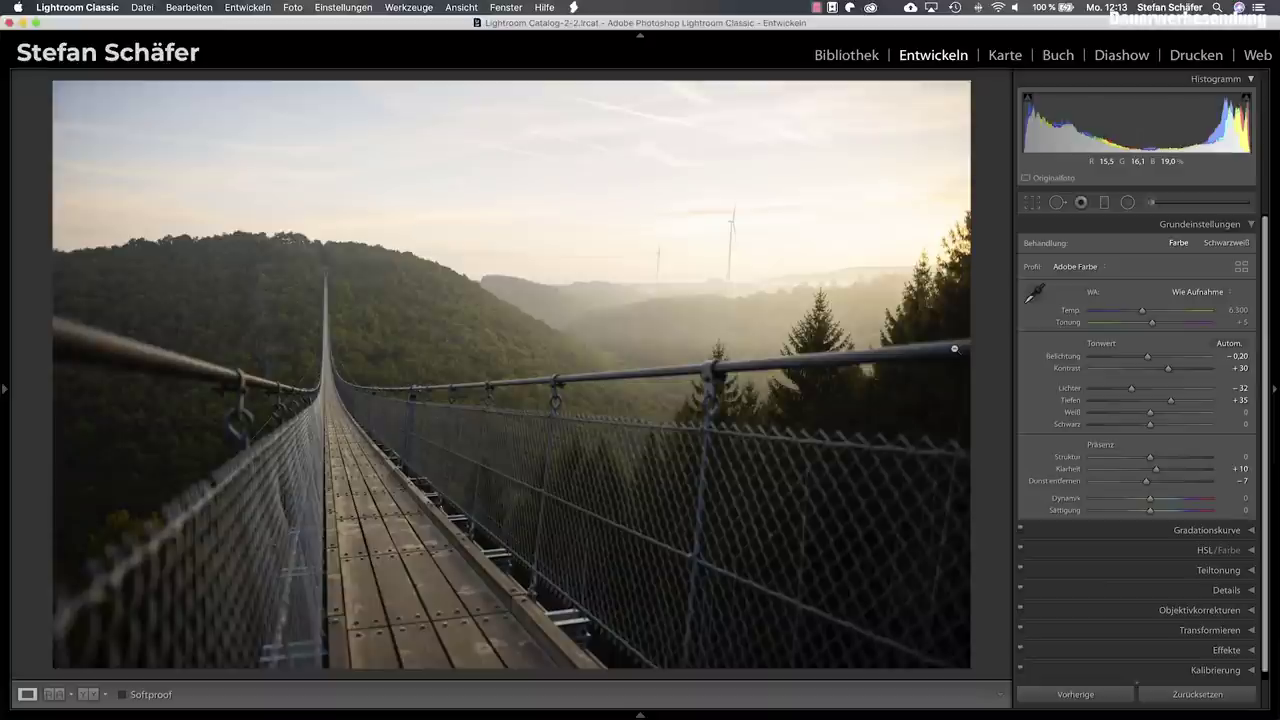